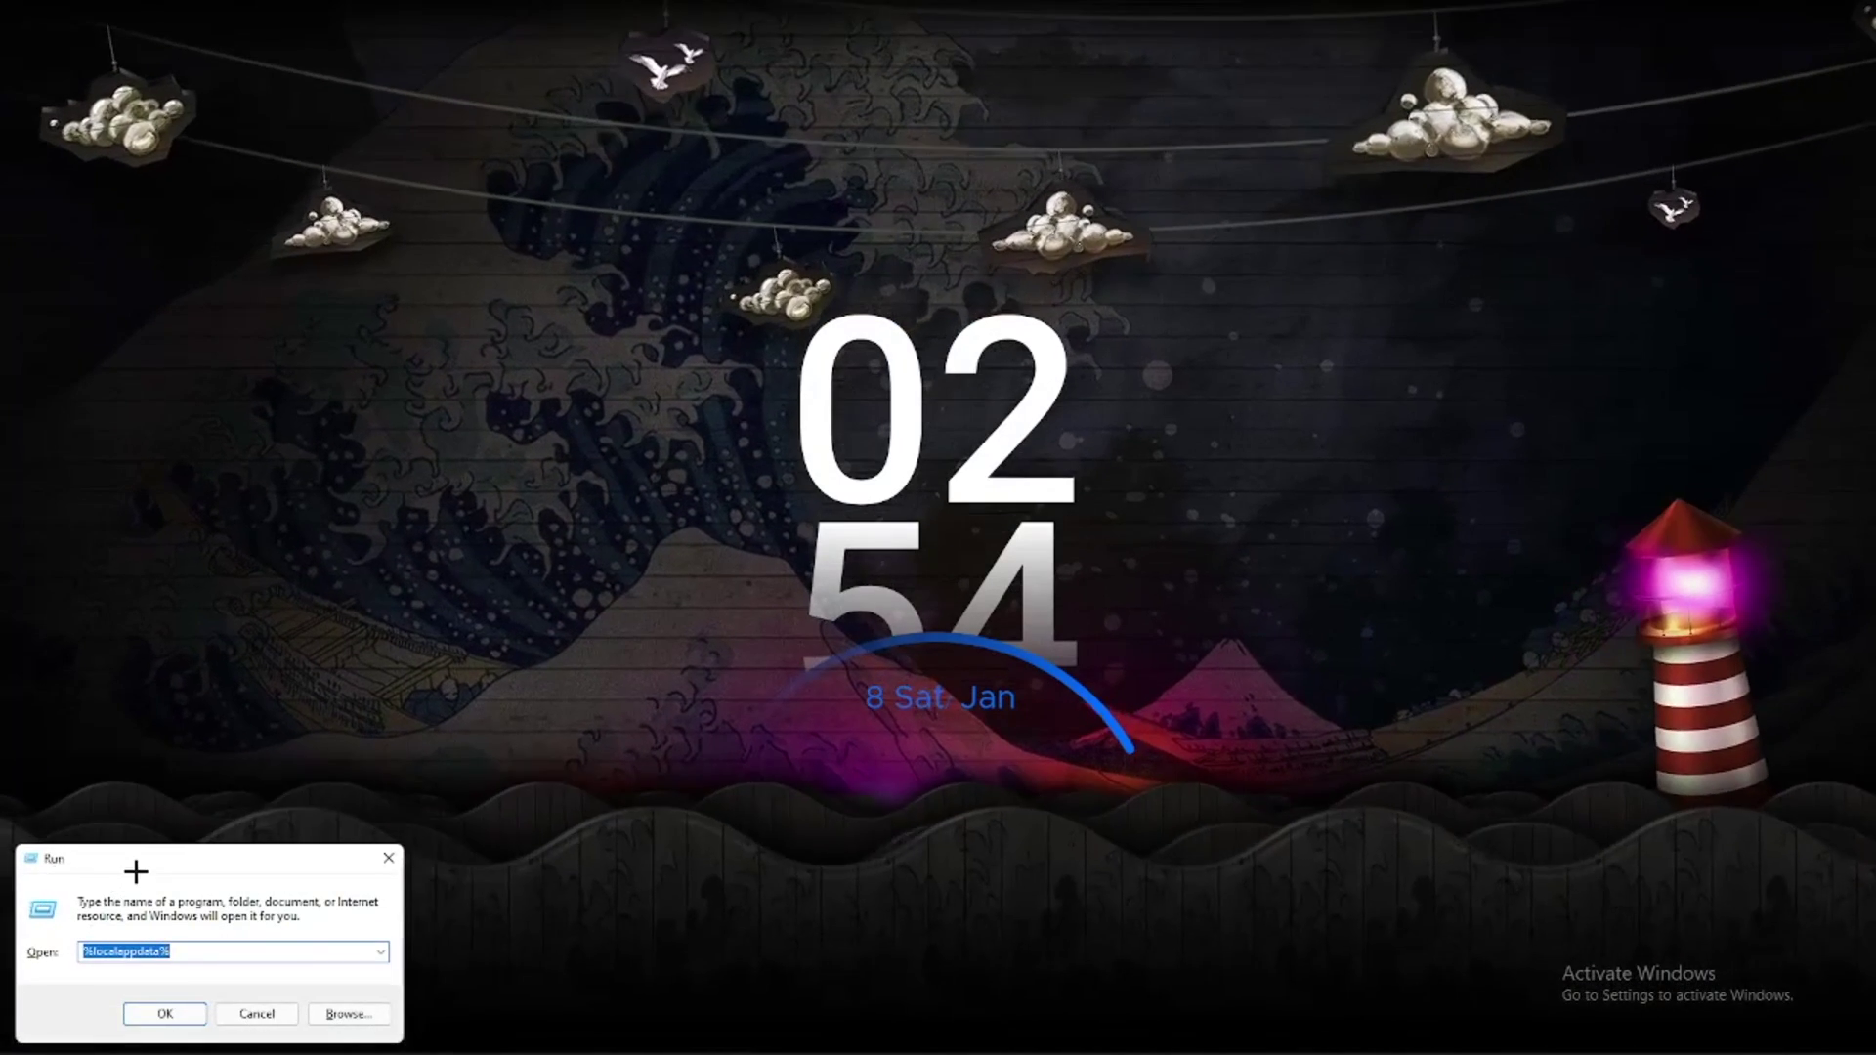
# - Launch the Run dialog by searching 'run' from the Start menu
pyautogui.moveTo(134, 856); pyautogui.dragTo(202, 777)
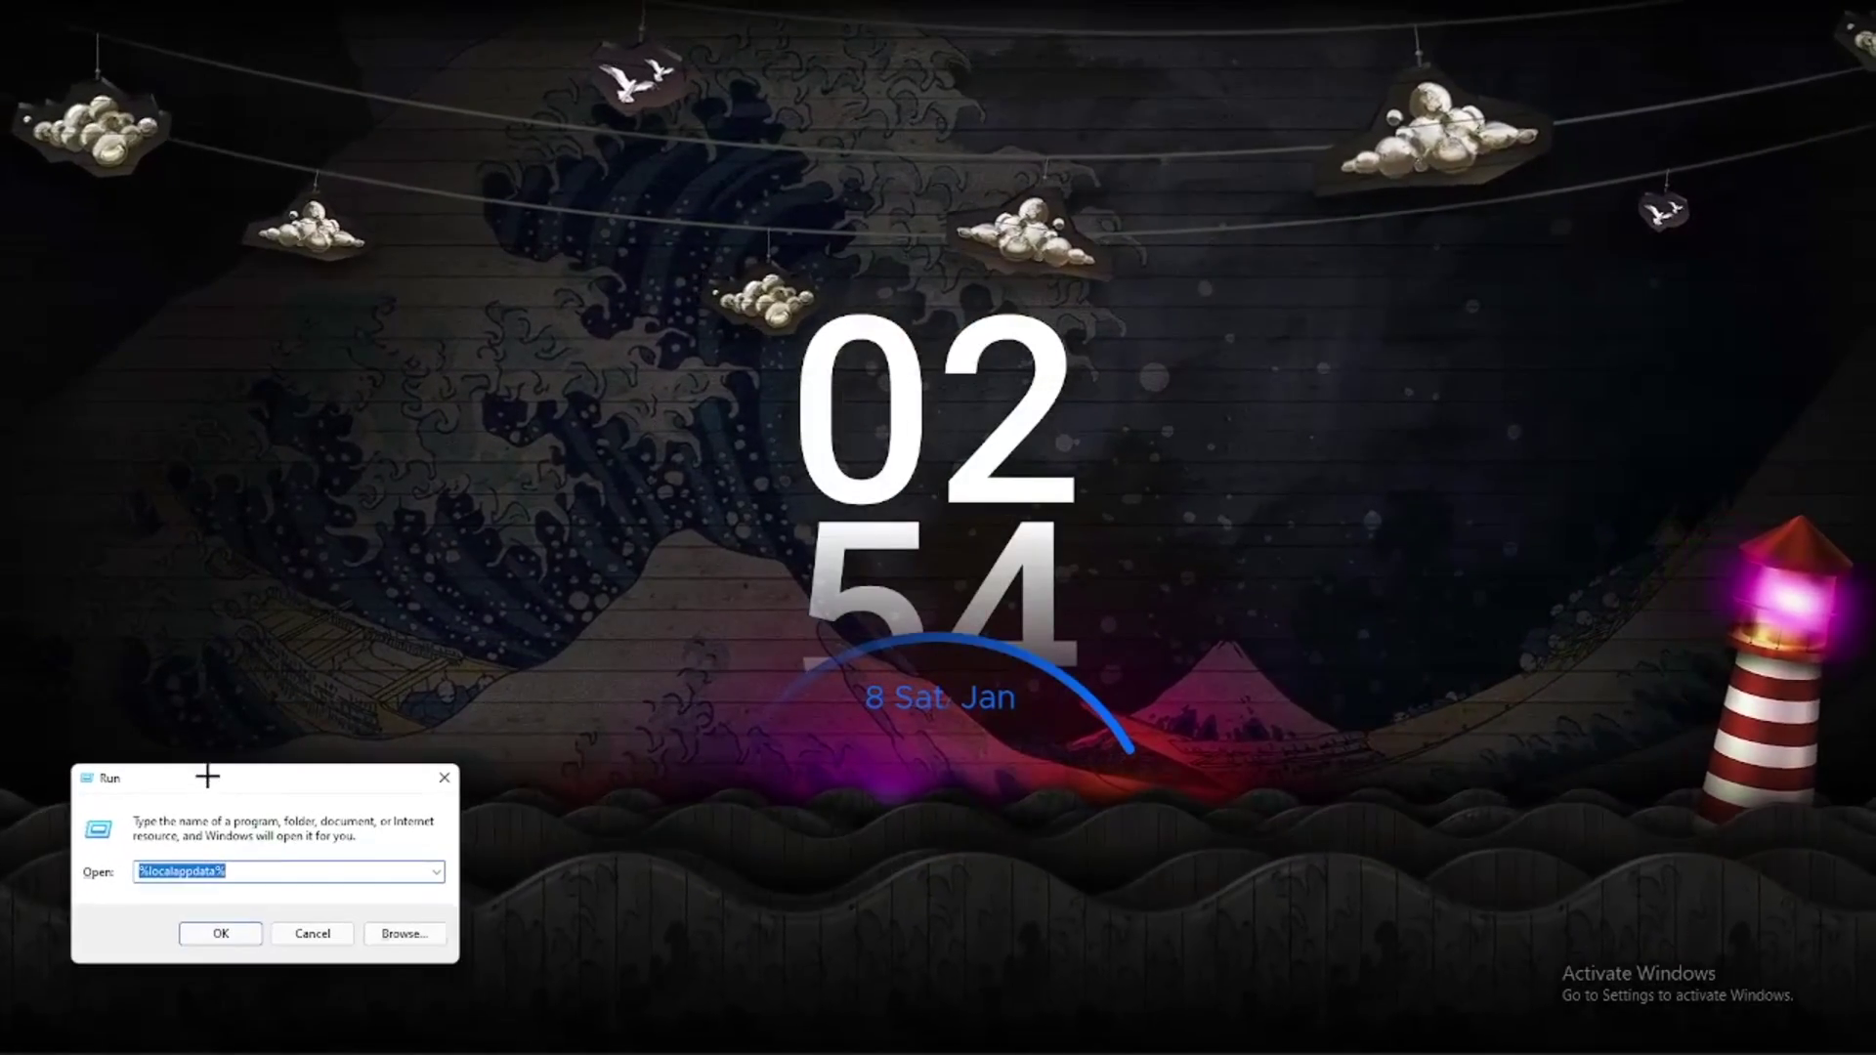
pyautogui.press('super')
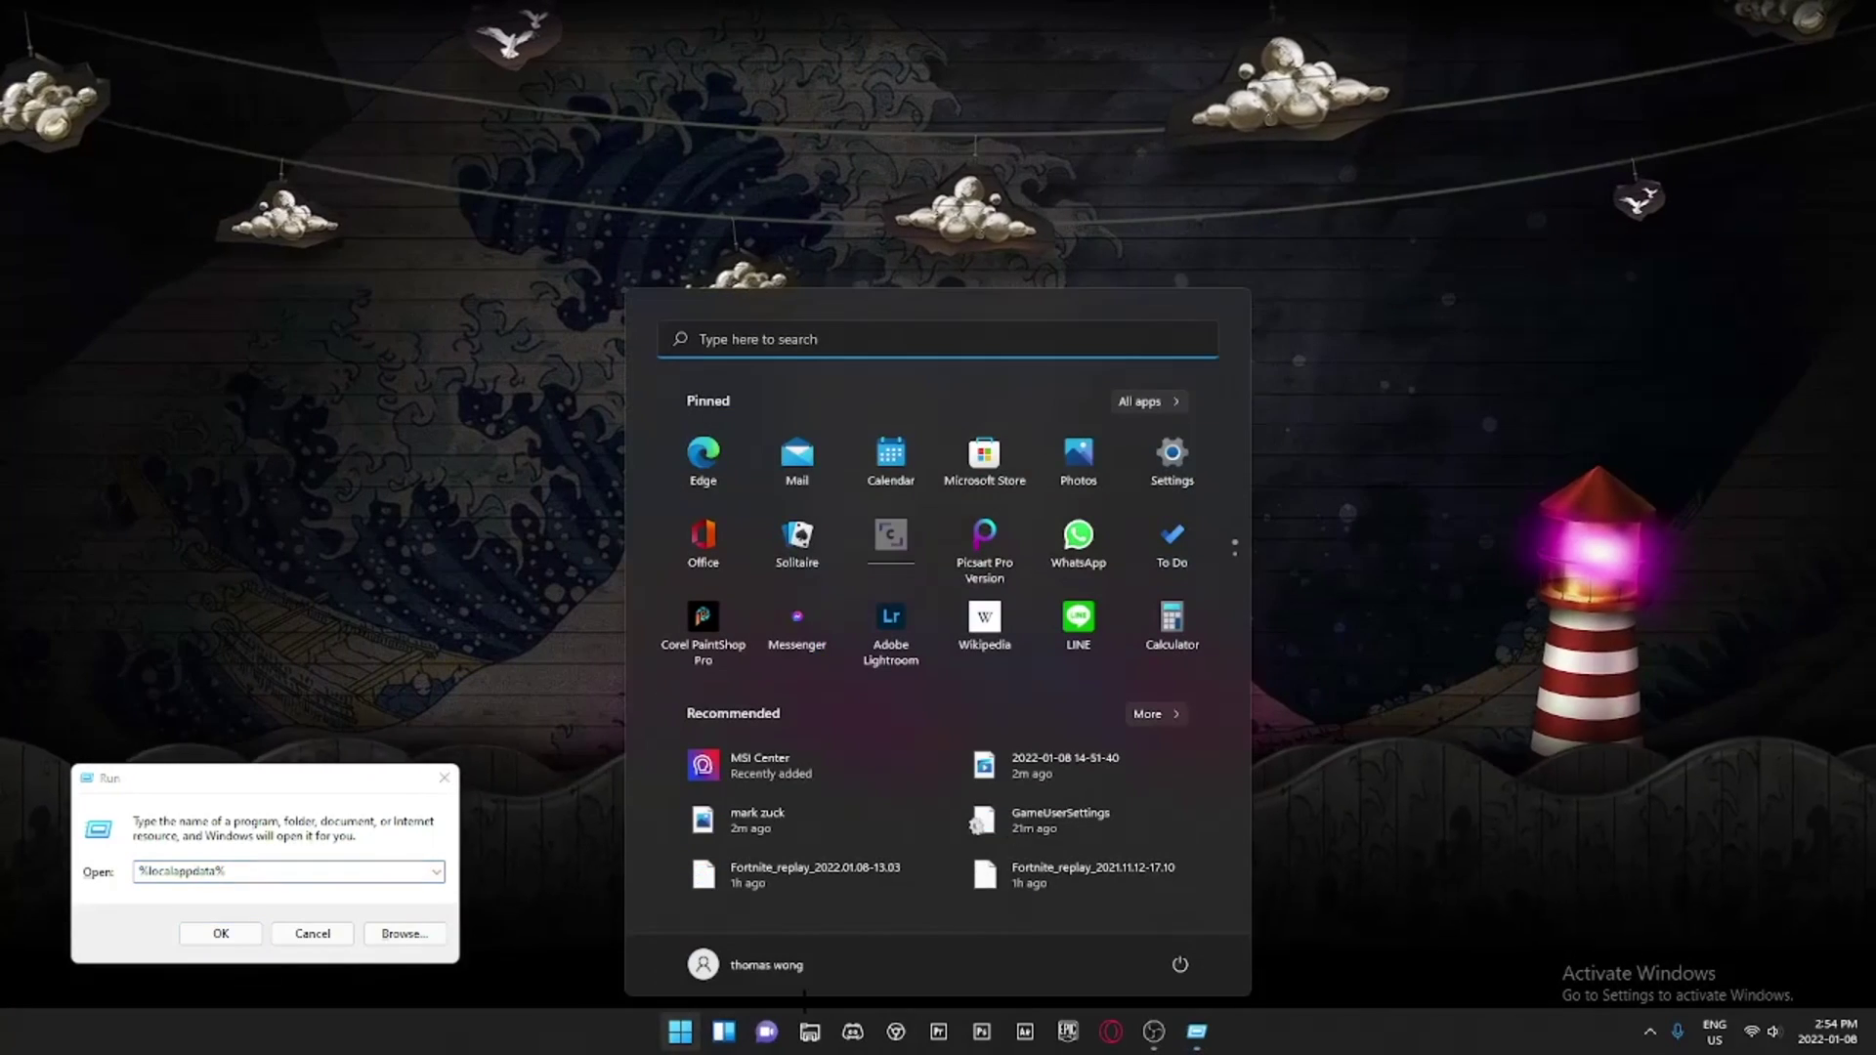
pyautogui.write('run')
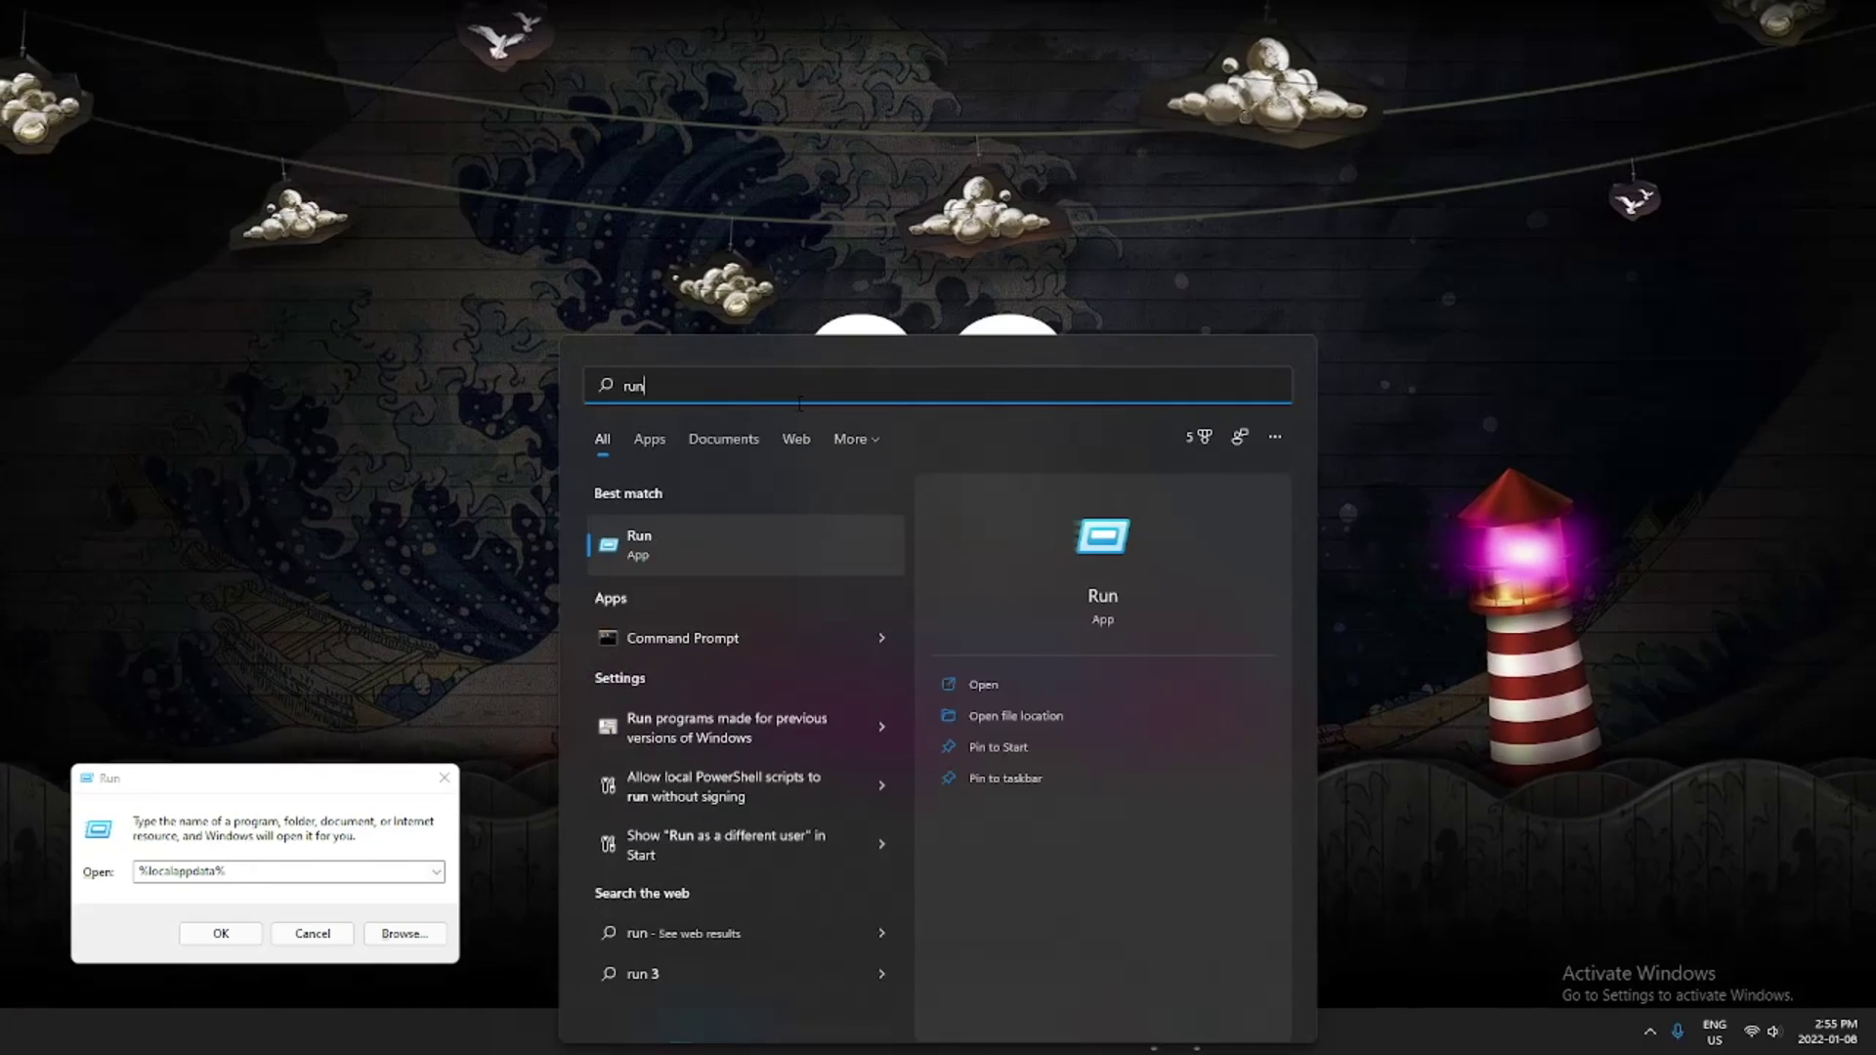
pyautogui.press('Return')
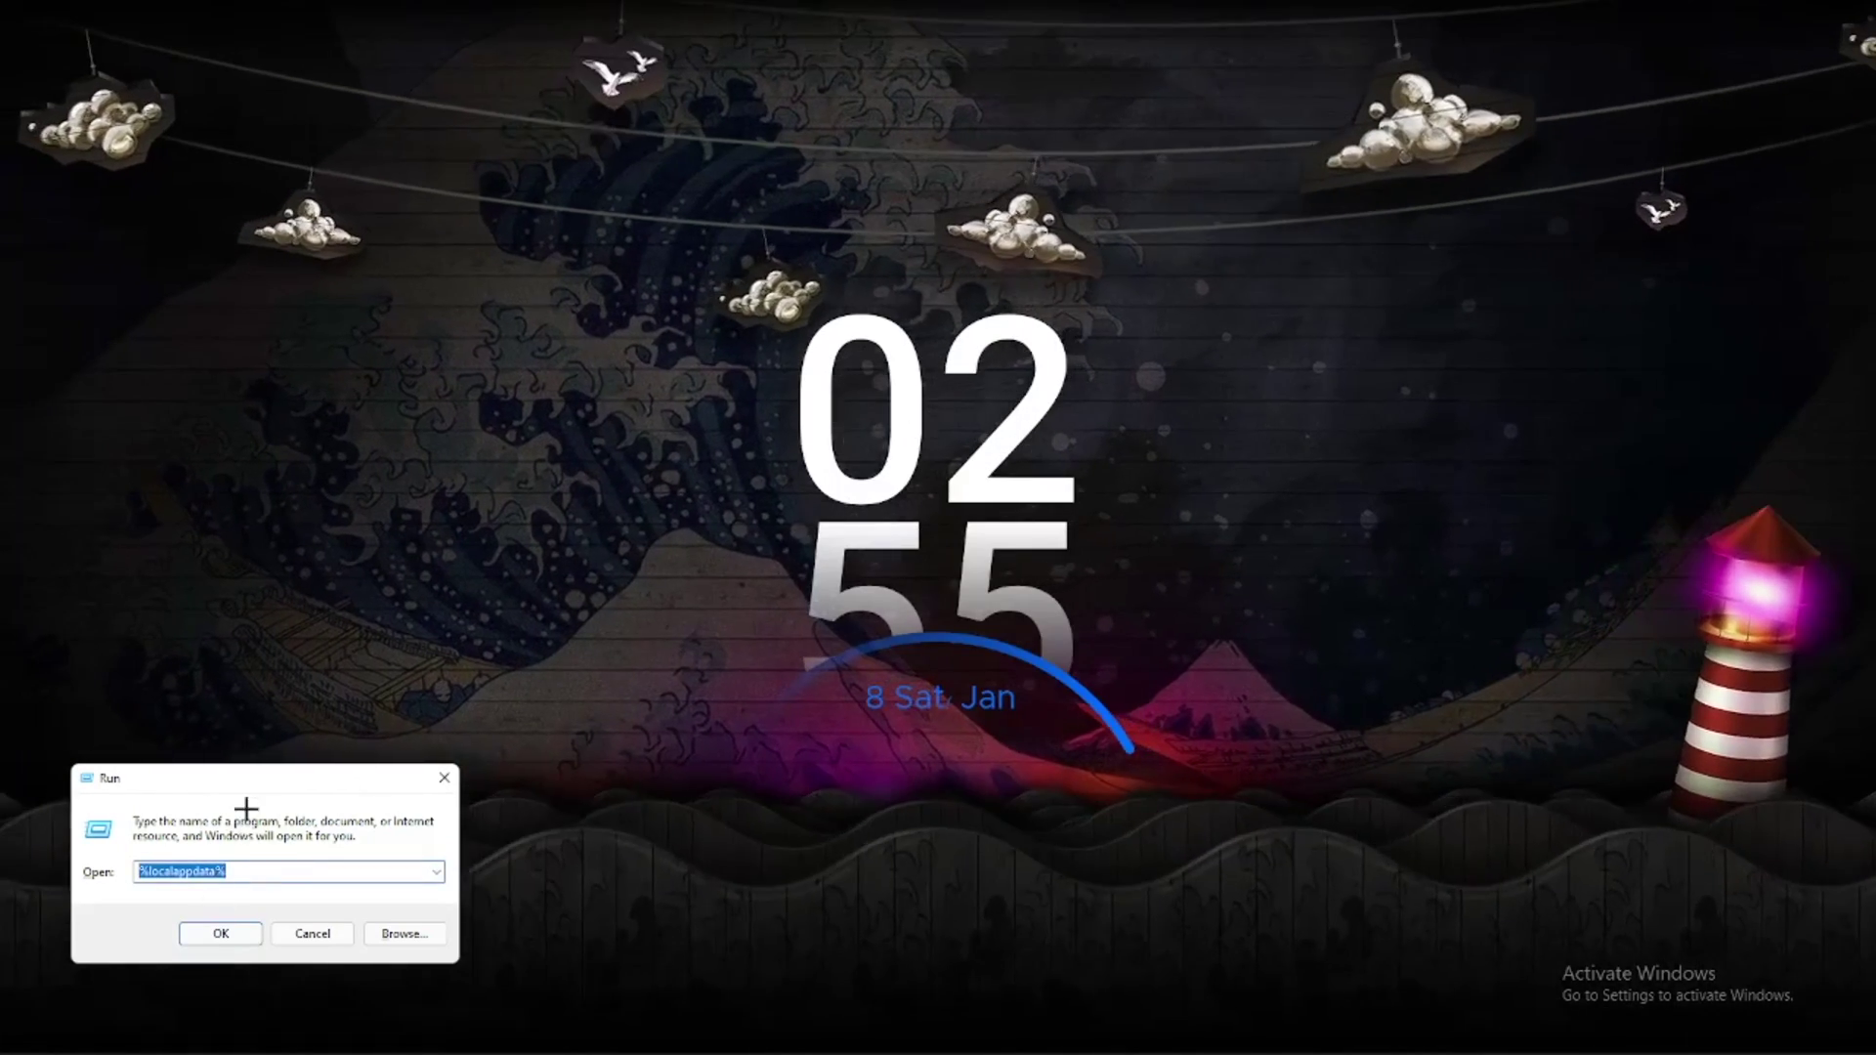
# - Run %localappdata% to open the Local AppData folder in File Explorer
pyautogui.moveTo(244, 782); pyautogui.dragTo(915, 354)
pyautogui.click(863, 450)
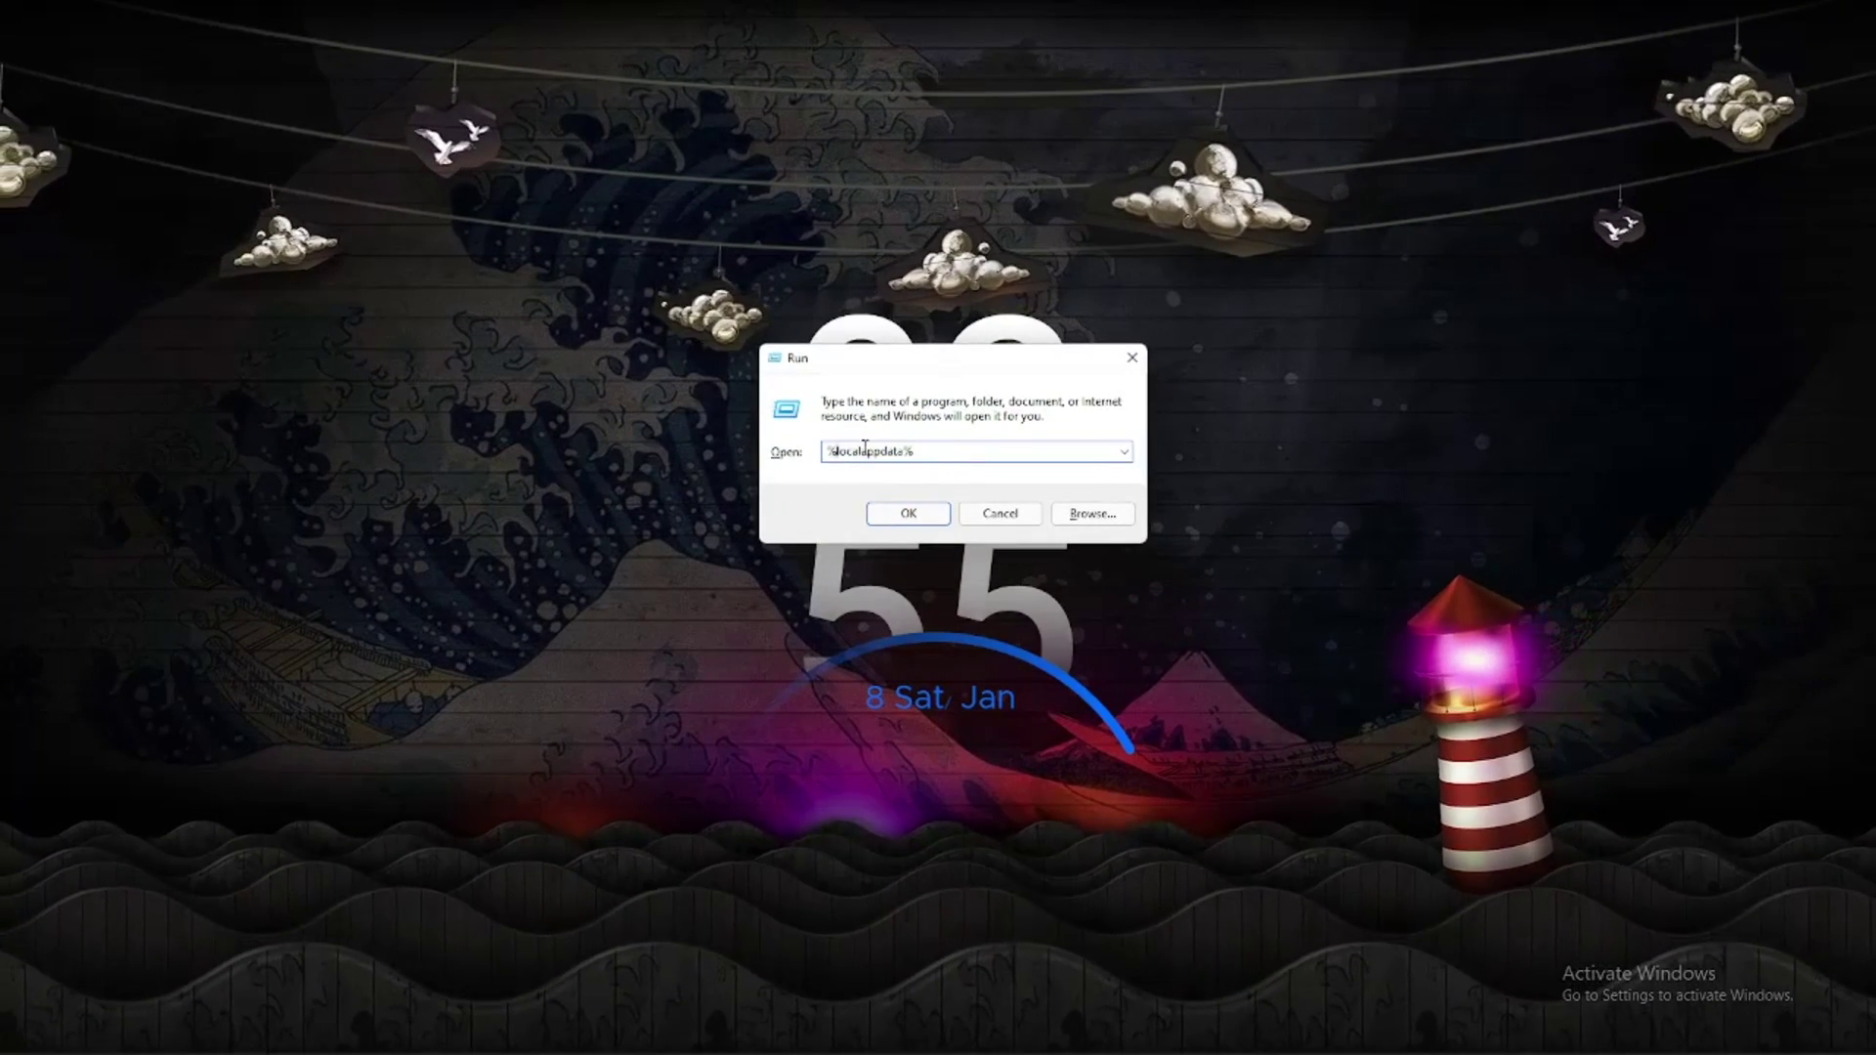
pyautogui.moveTo(824, 451); pyautogui.dragTo(917, 451)
pyautogui.click(941, 451)
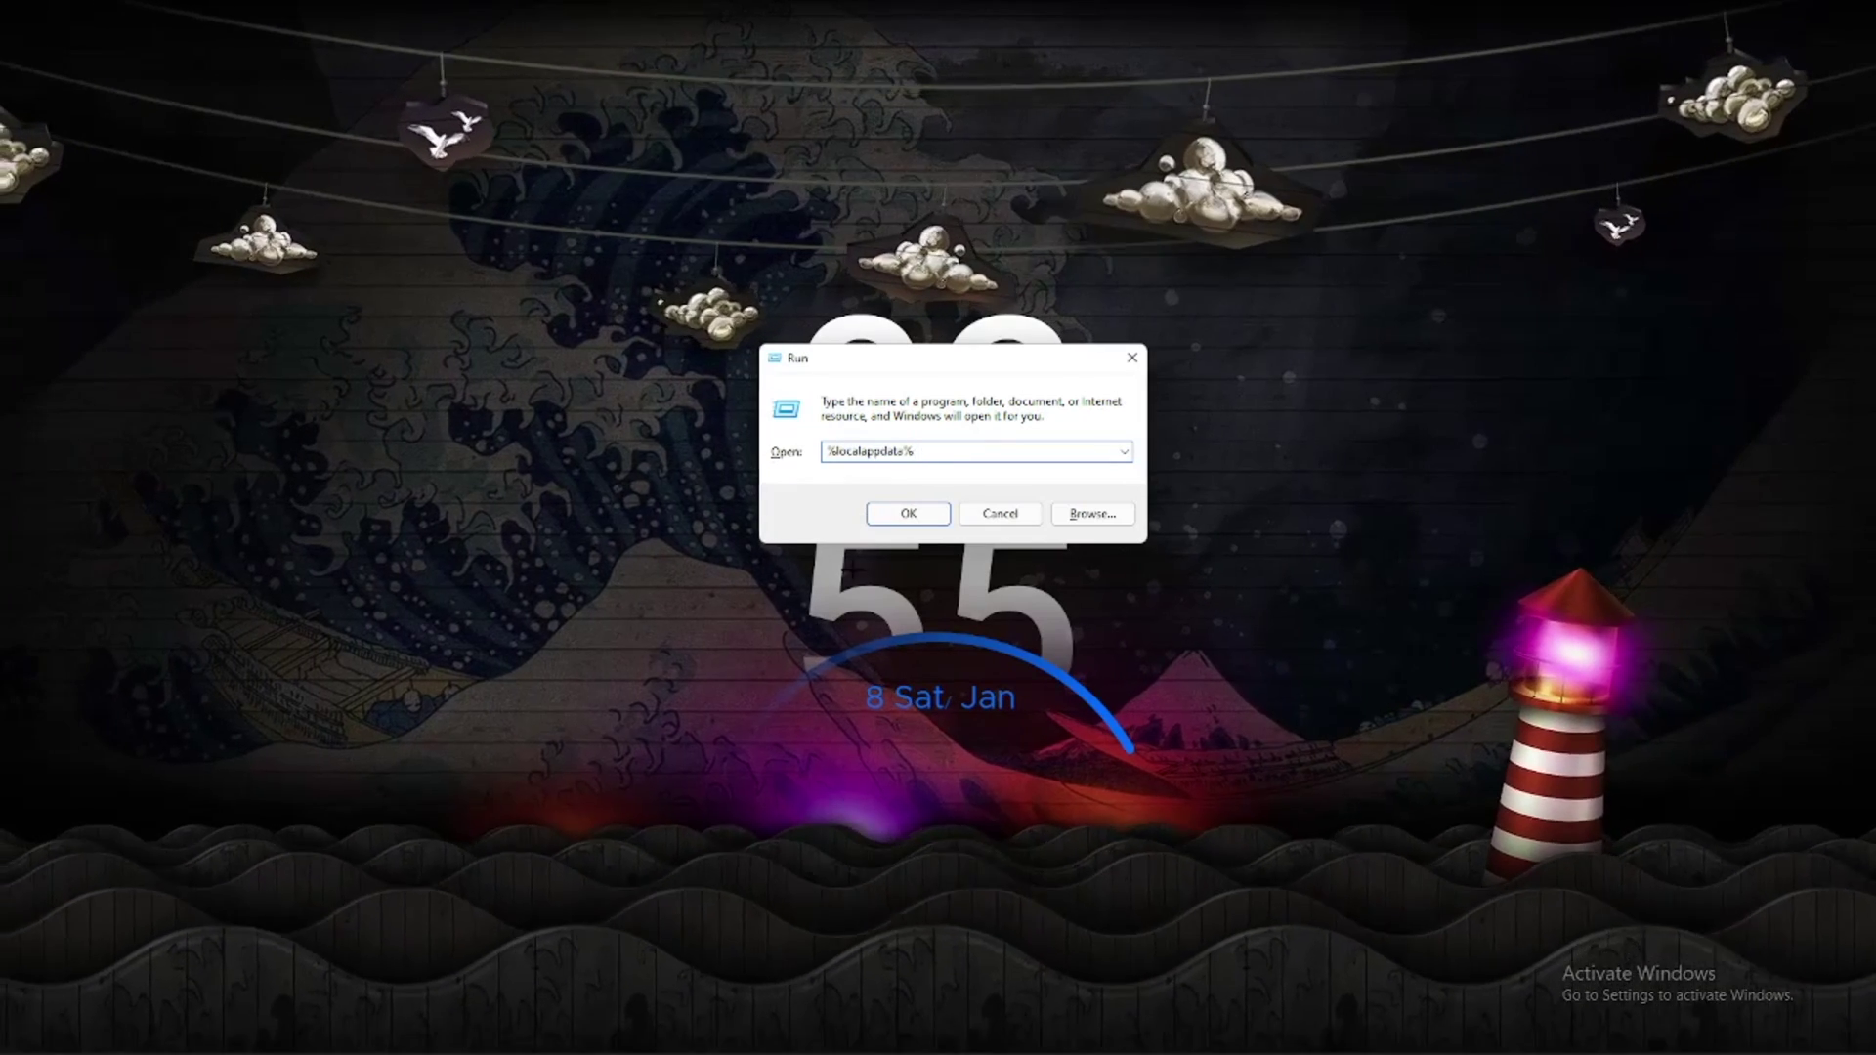
pyautogui.click(924, 515)
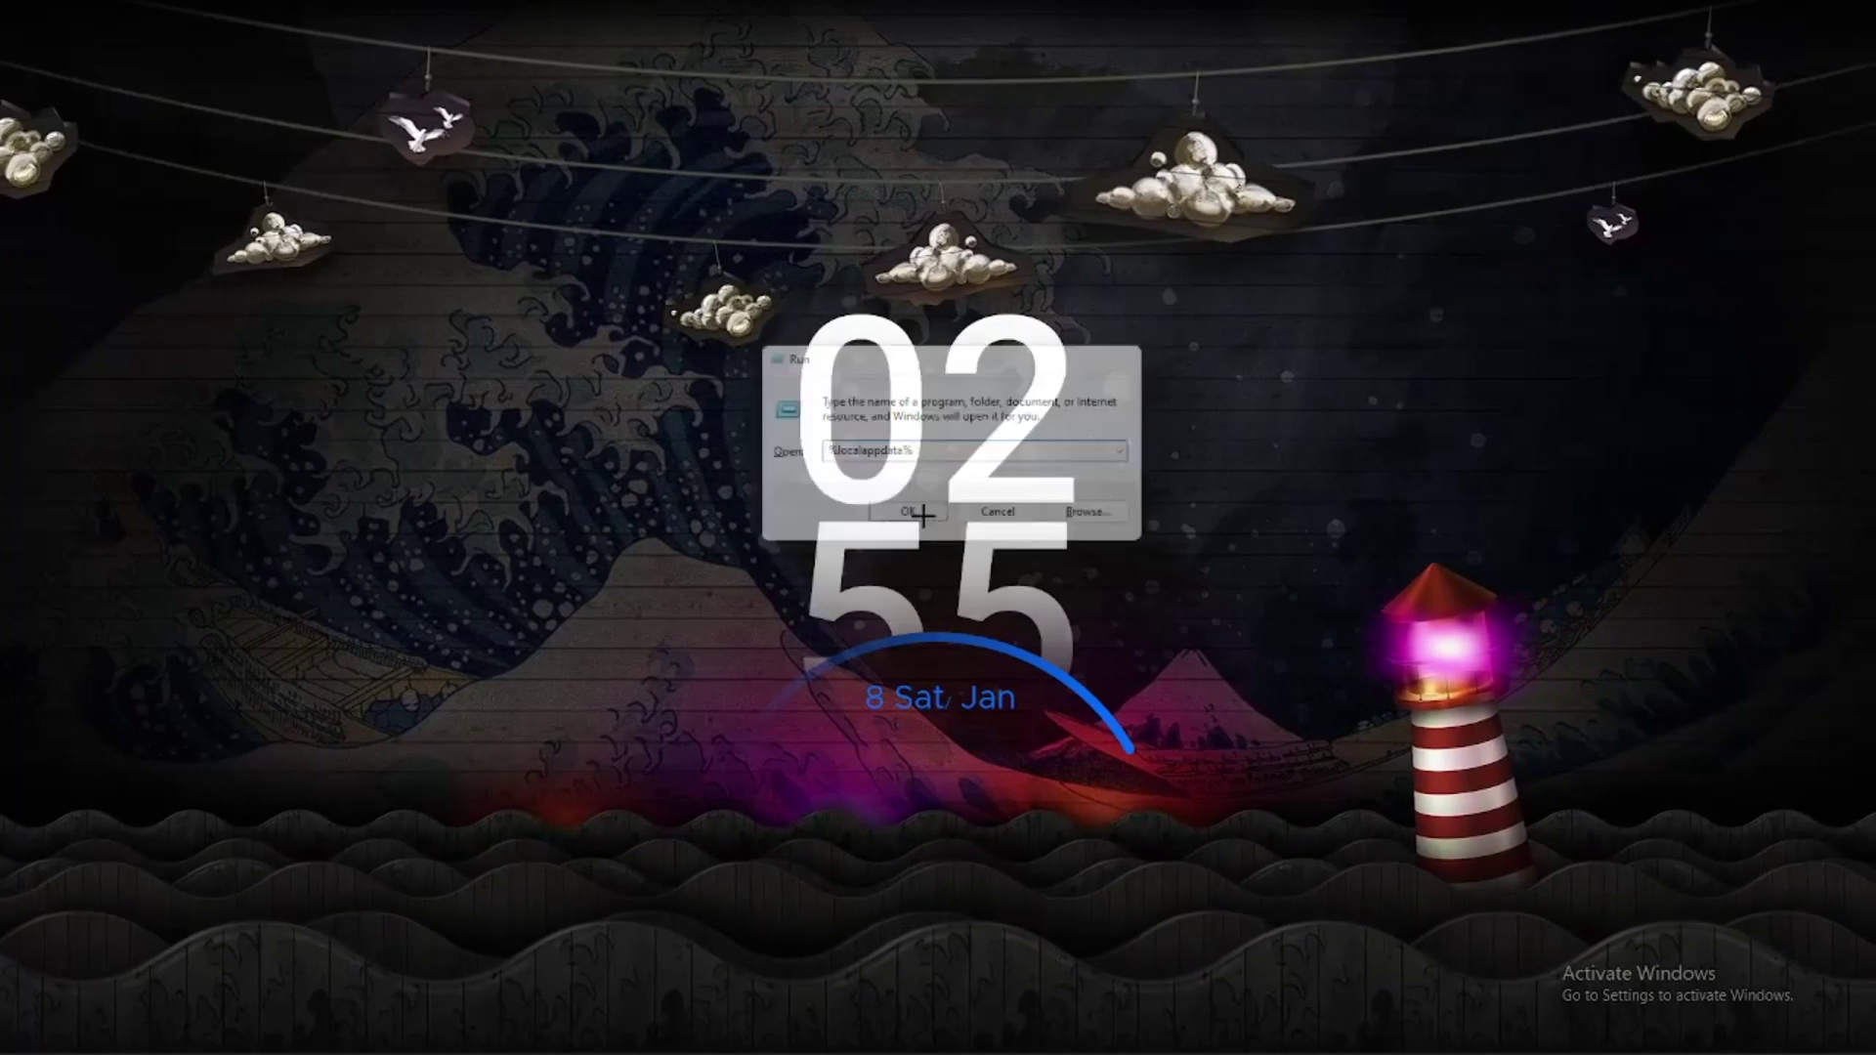
# - Browse from AppData\Local into VALORANT\Saved\Config
pyautogui.moveTo(1030, 260); pyautogui.dragTo(1135, 152)
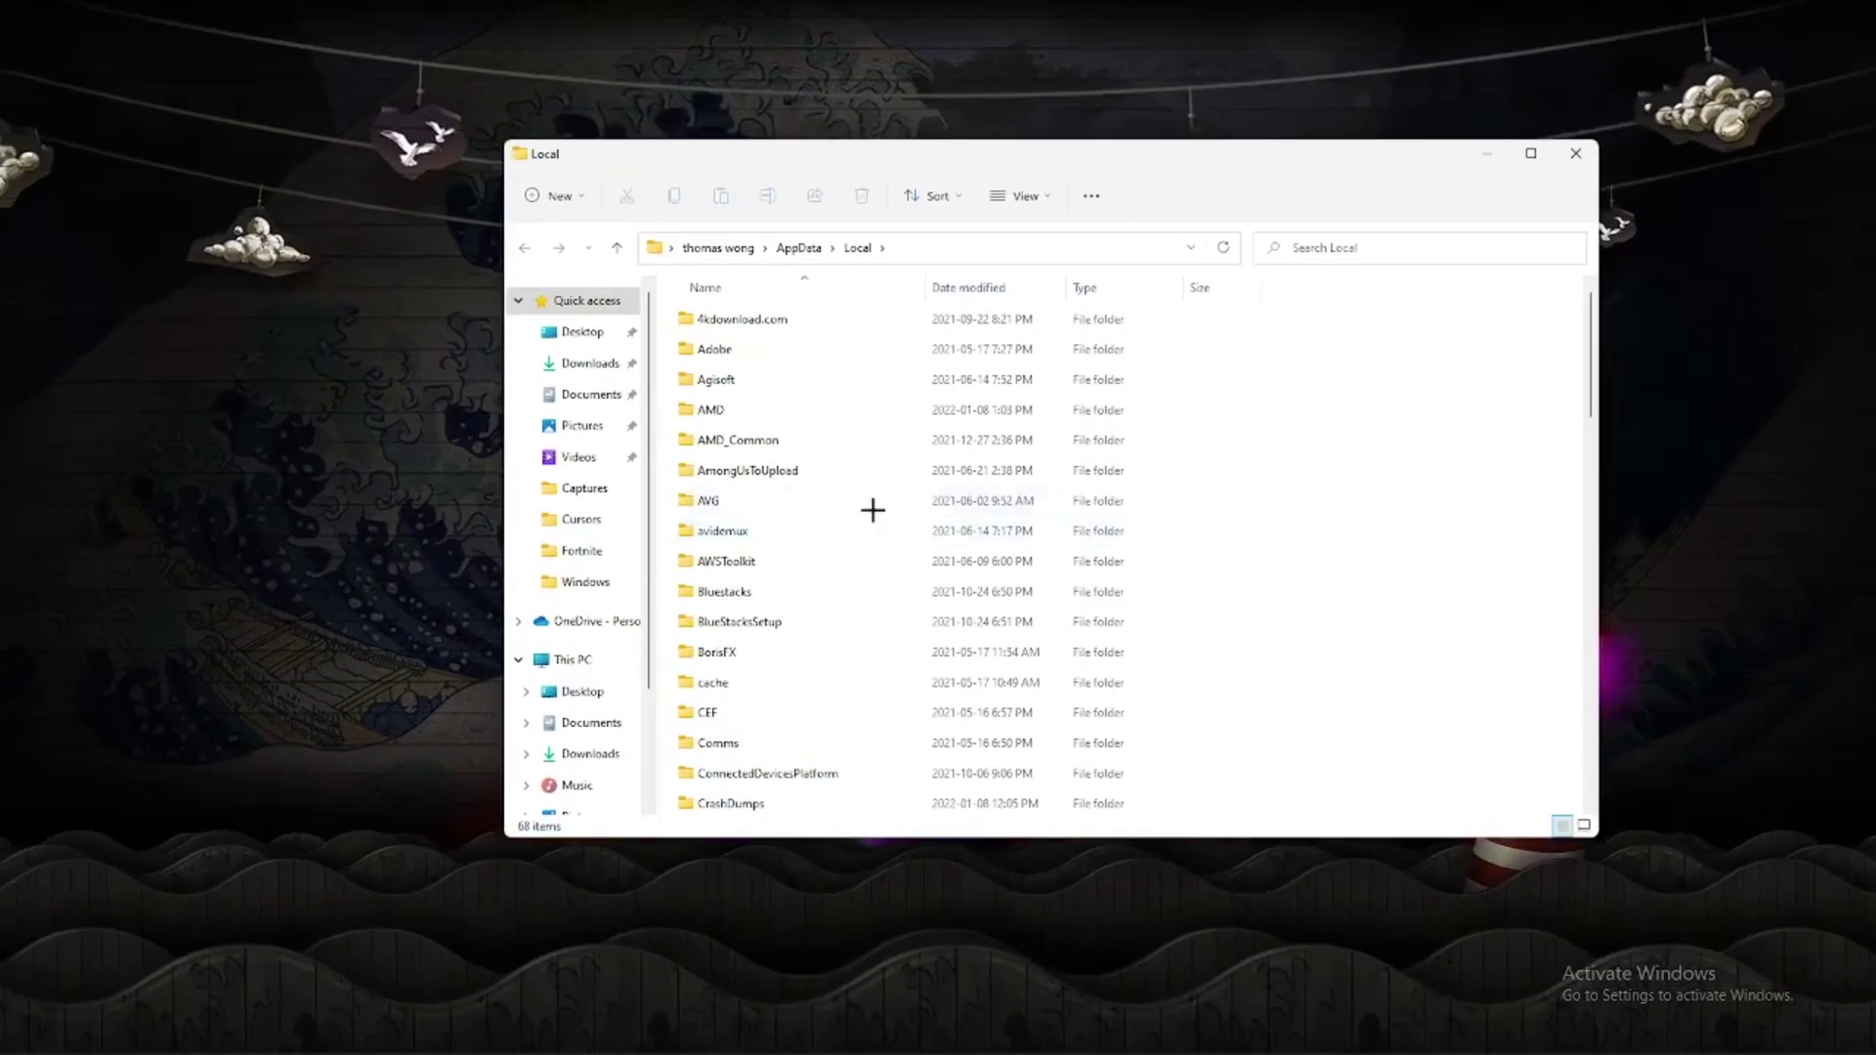
pyautogui.scroll(-3, 896, 595)
pyautogui.scroll(-14, 900, 598)
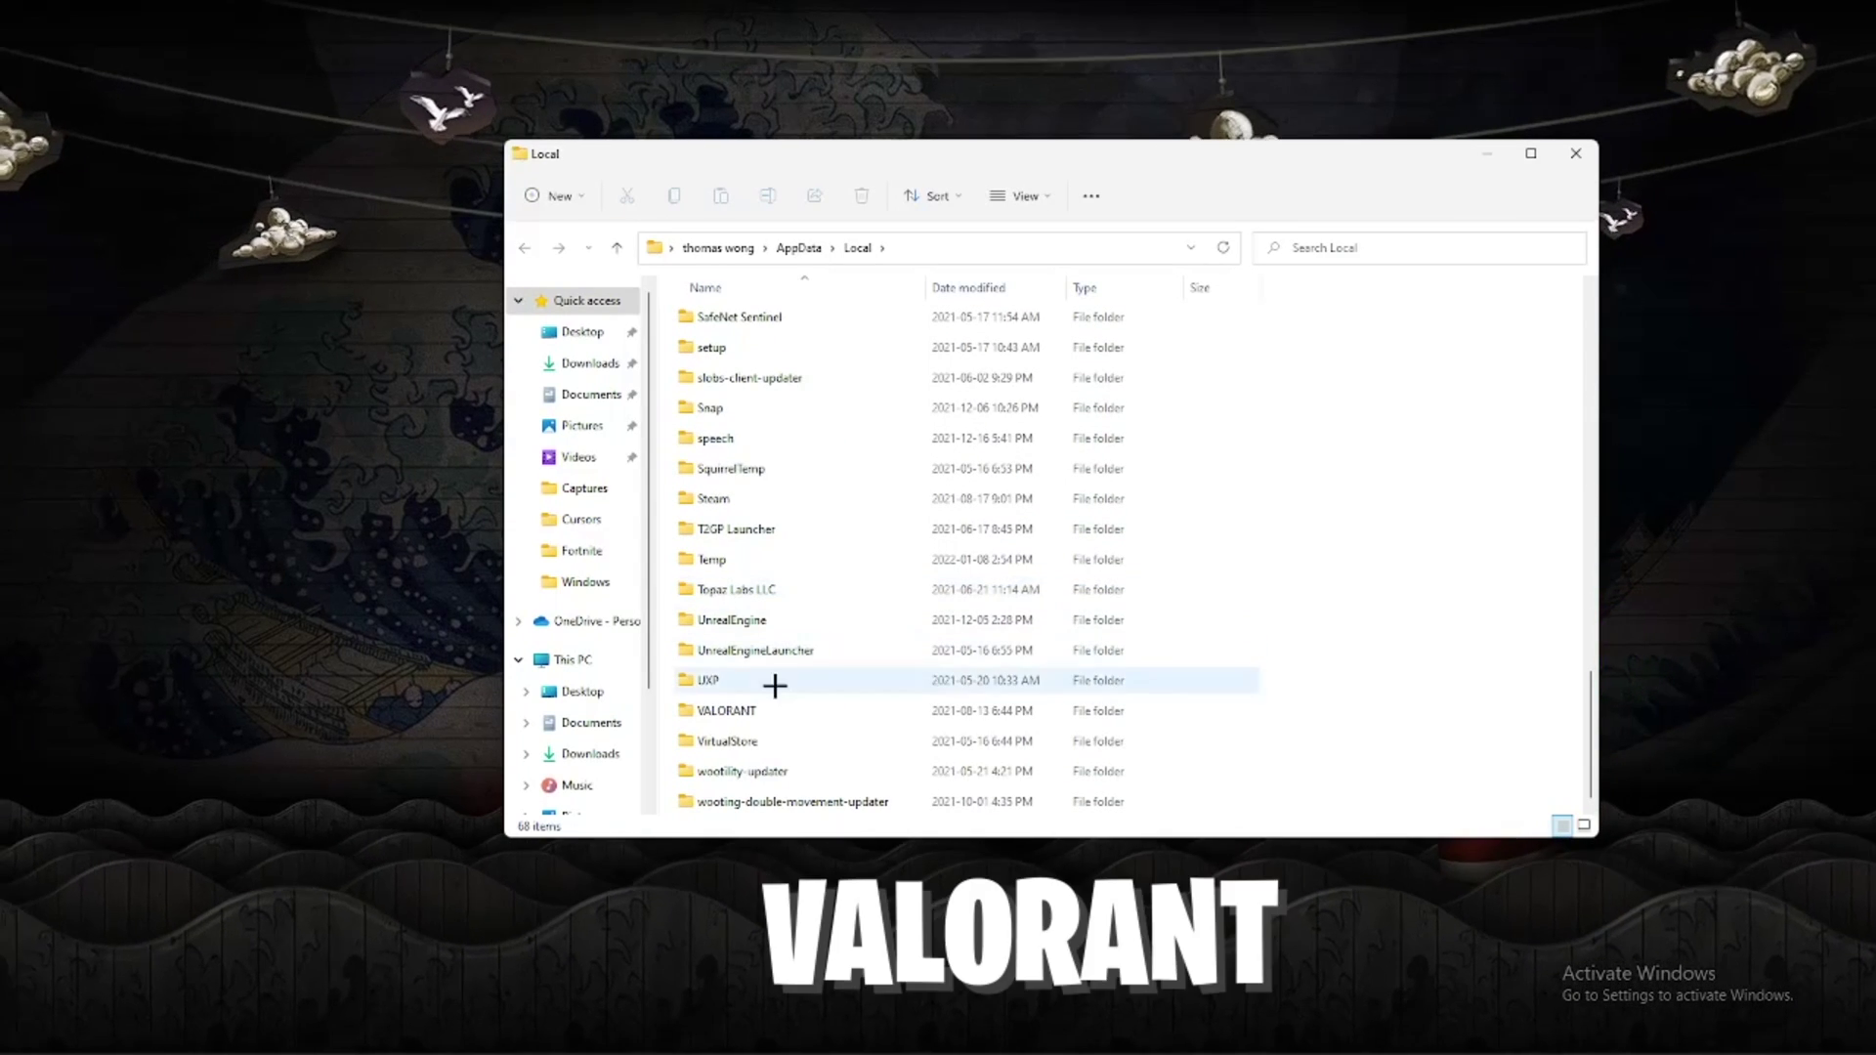
pyautogui.doubleClick(754, 712)
pyautogui.doubleClick(851, 319)
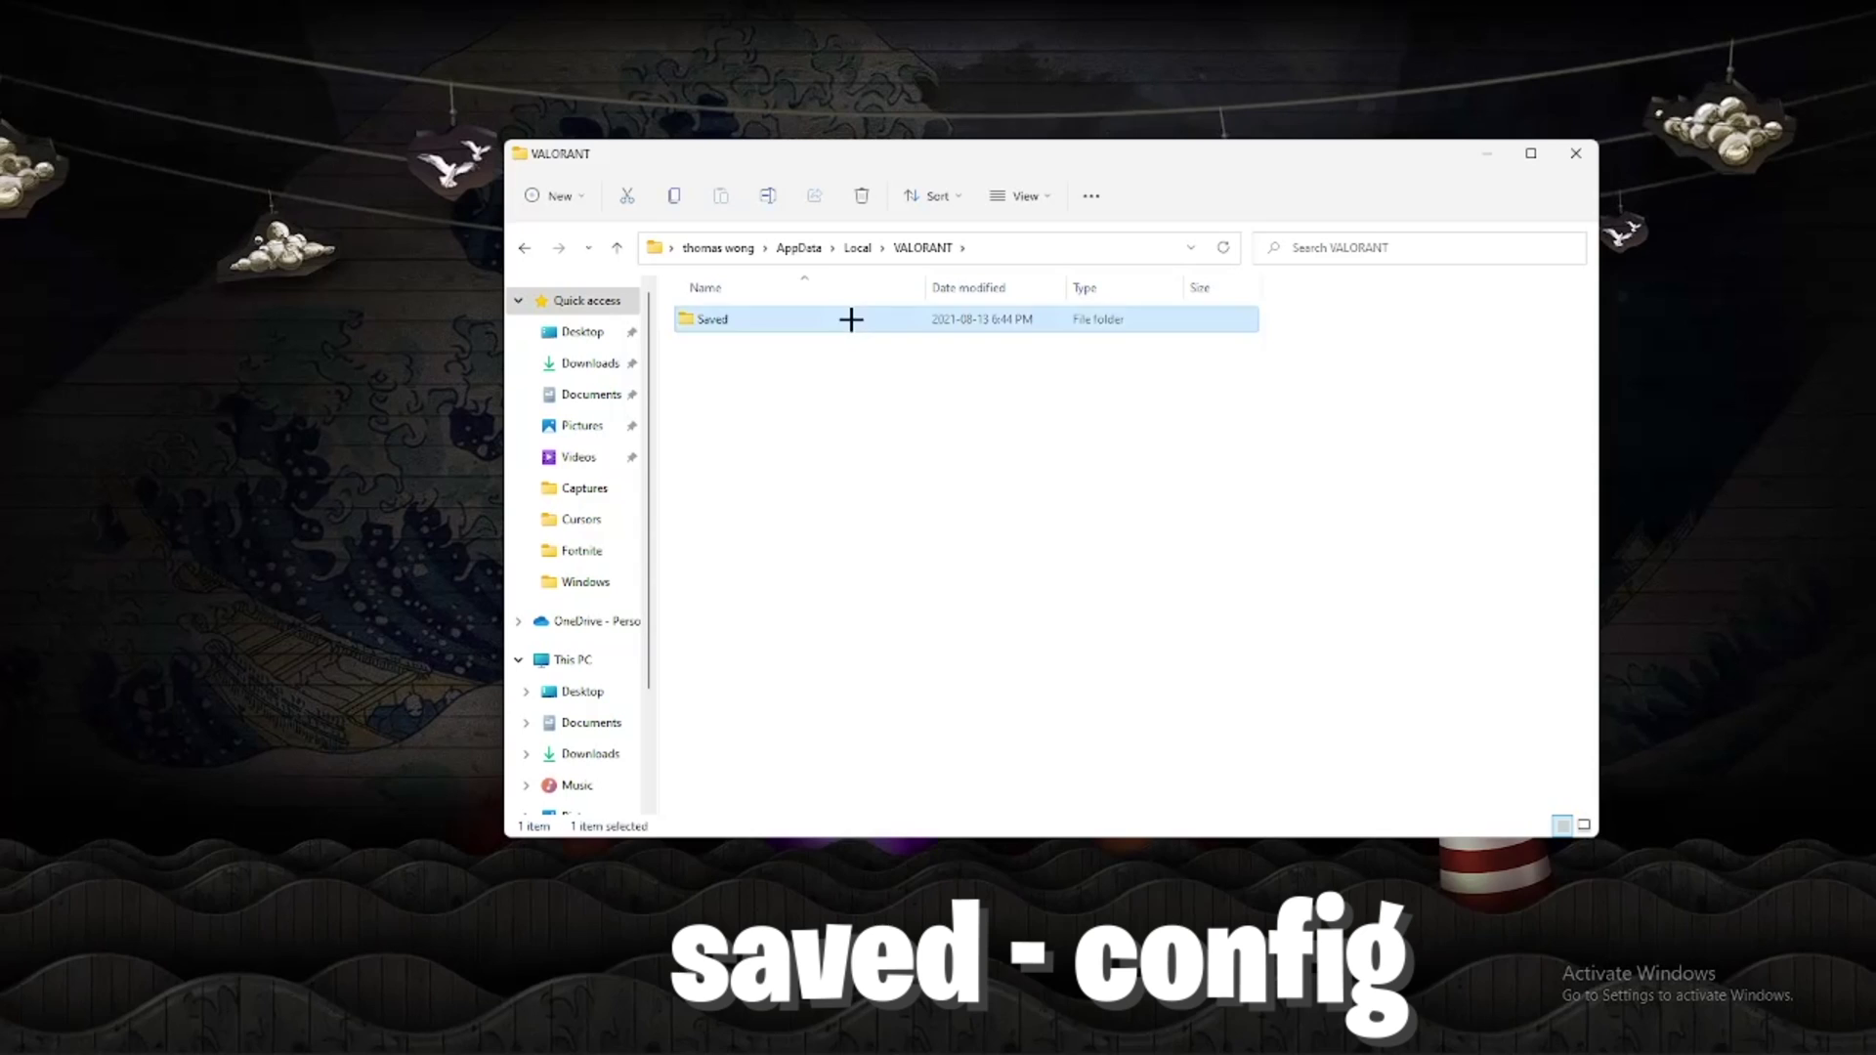
pyautogui.doubleClick(811, 325)
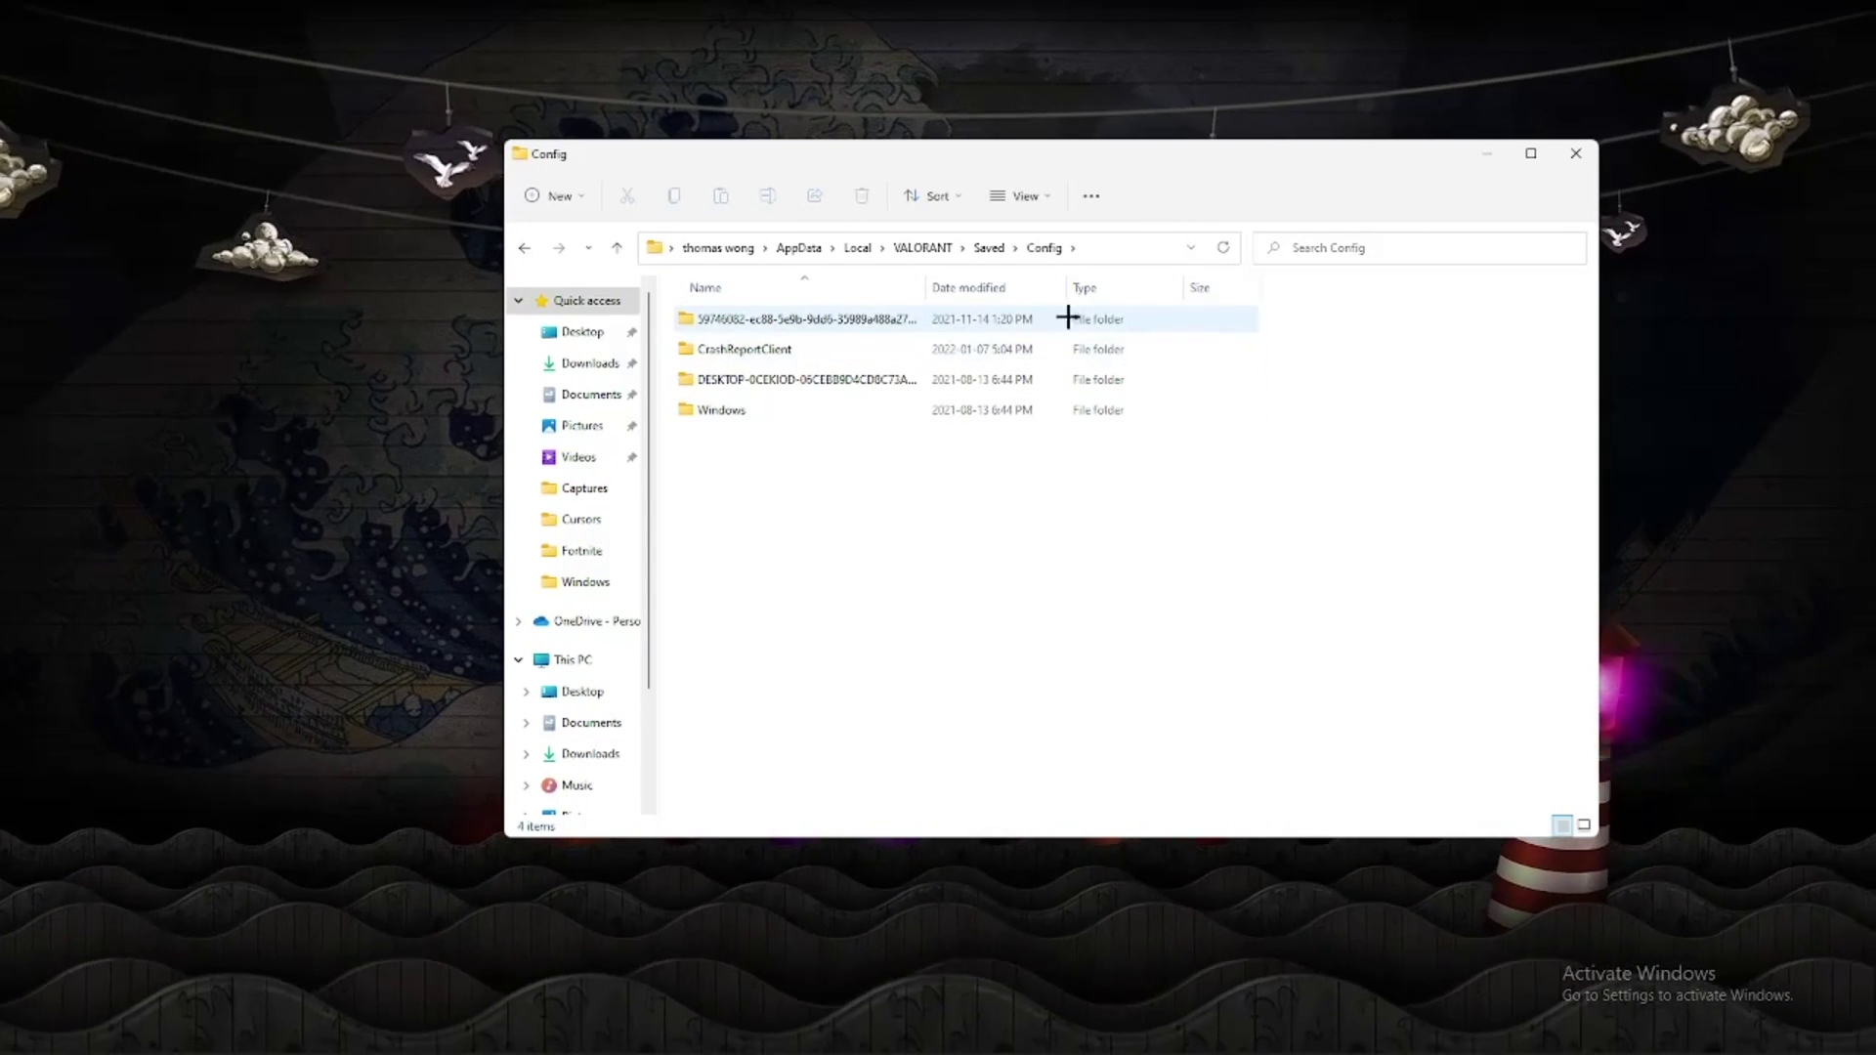
# - Enter the account-ID folder's Windows subfolder and open GameUserSettings in Notepad
pyautogui.click(1256, 319)
pyautogui.click(1304, 333)
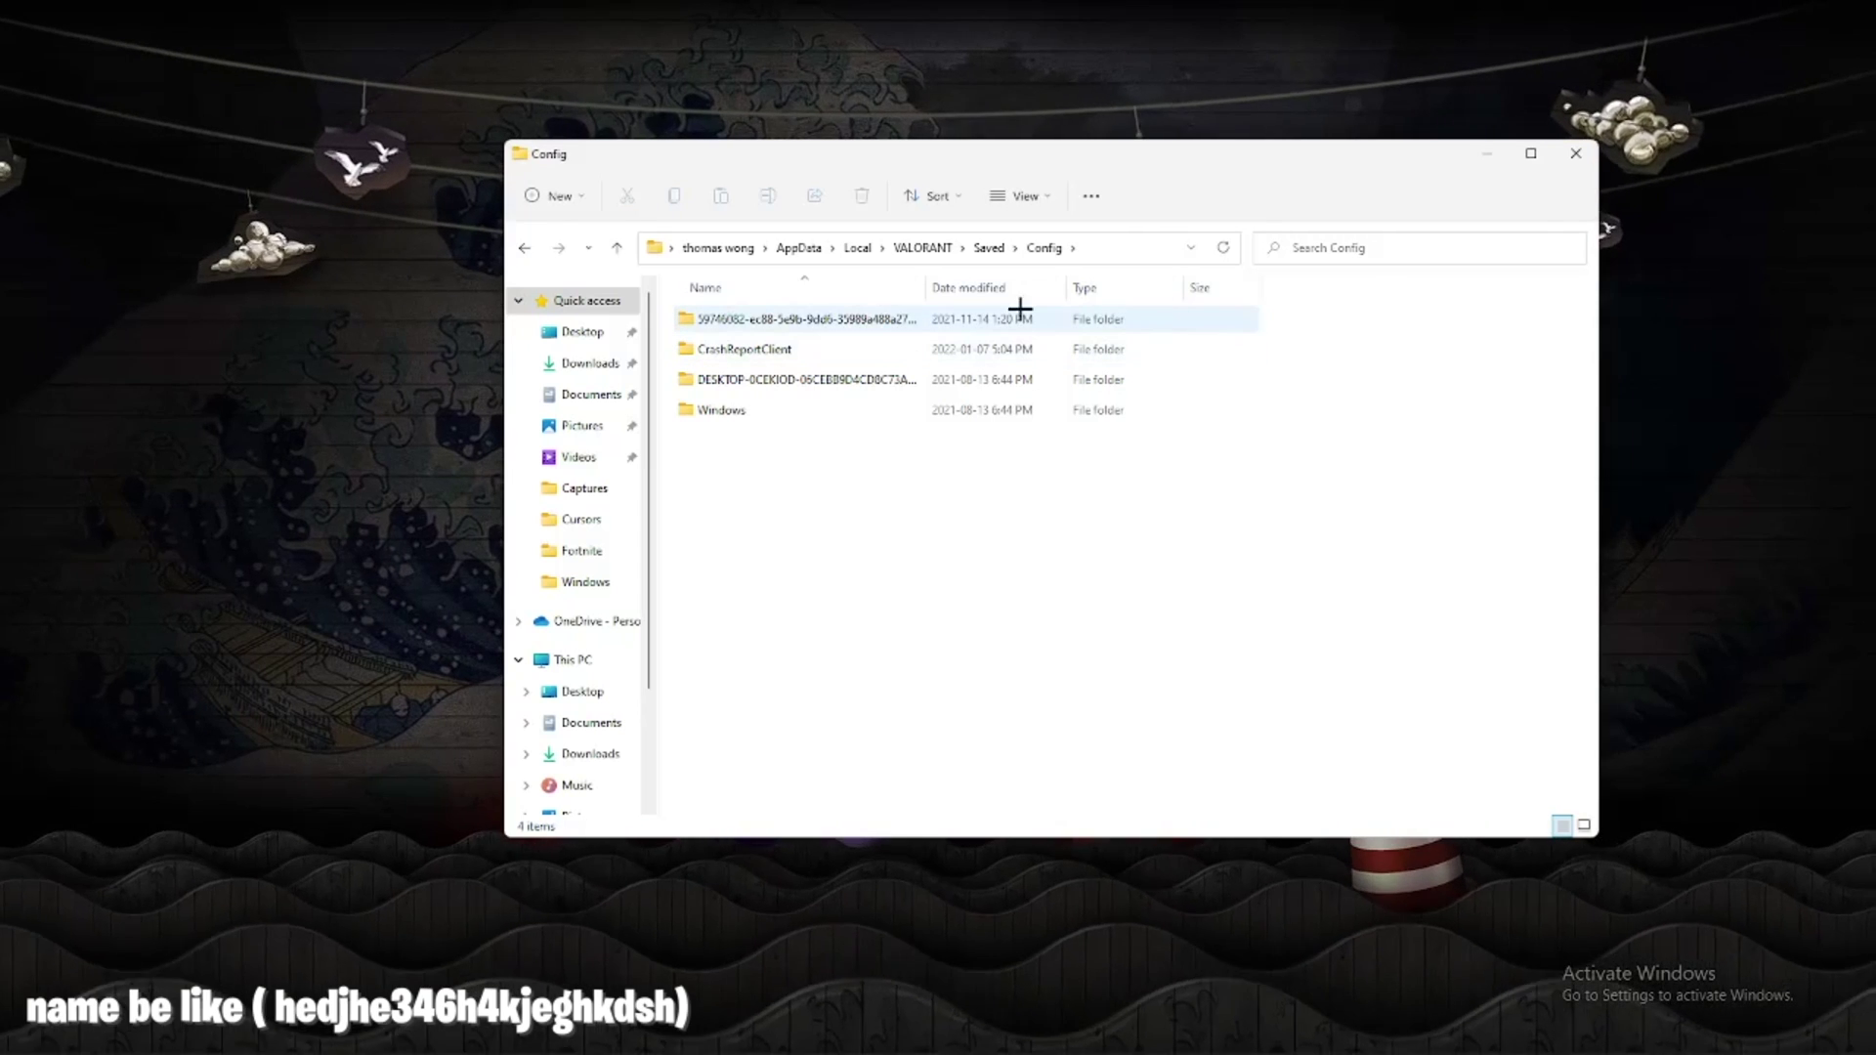
pyautogui.doubleClick(877, 316)
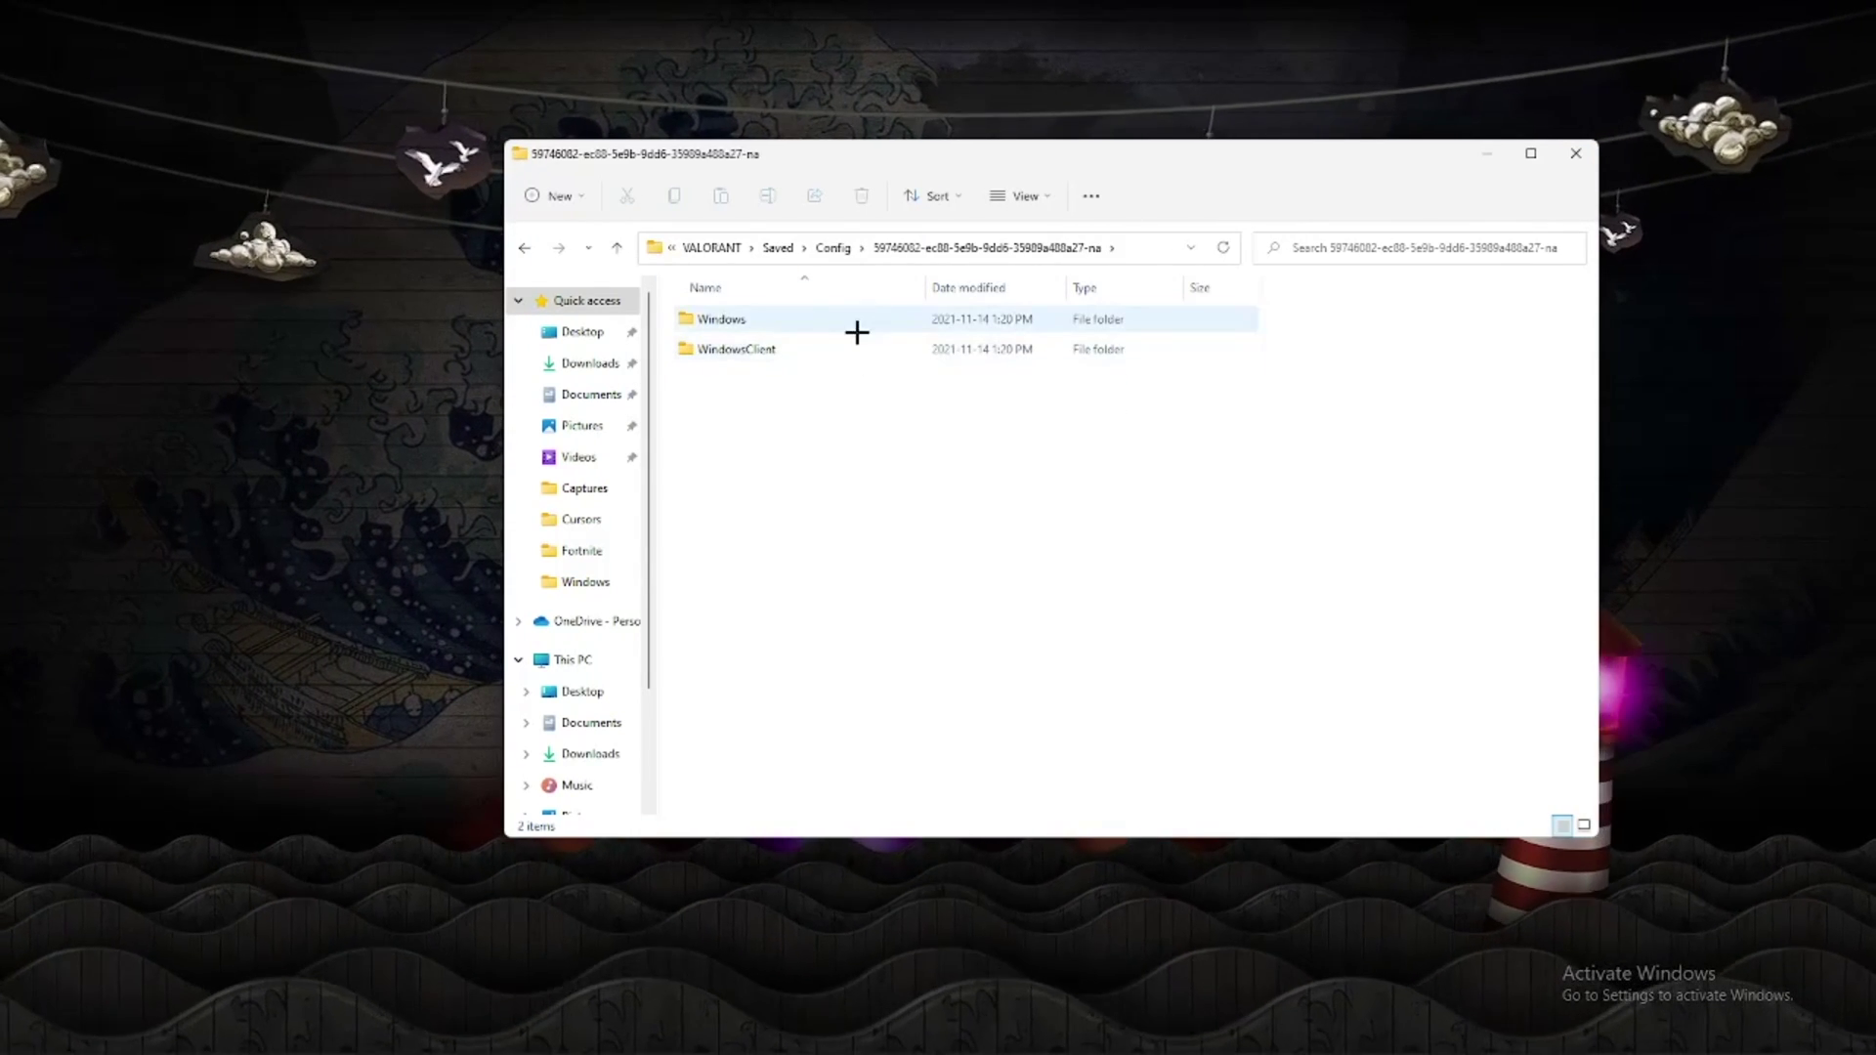
pyautogui.doubleClick(868, 323)
pyautogui.hotkey('alt', 'Left')
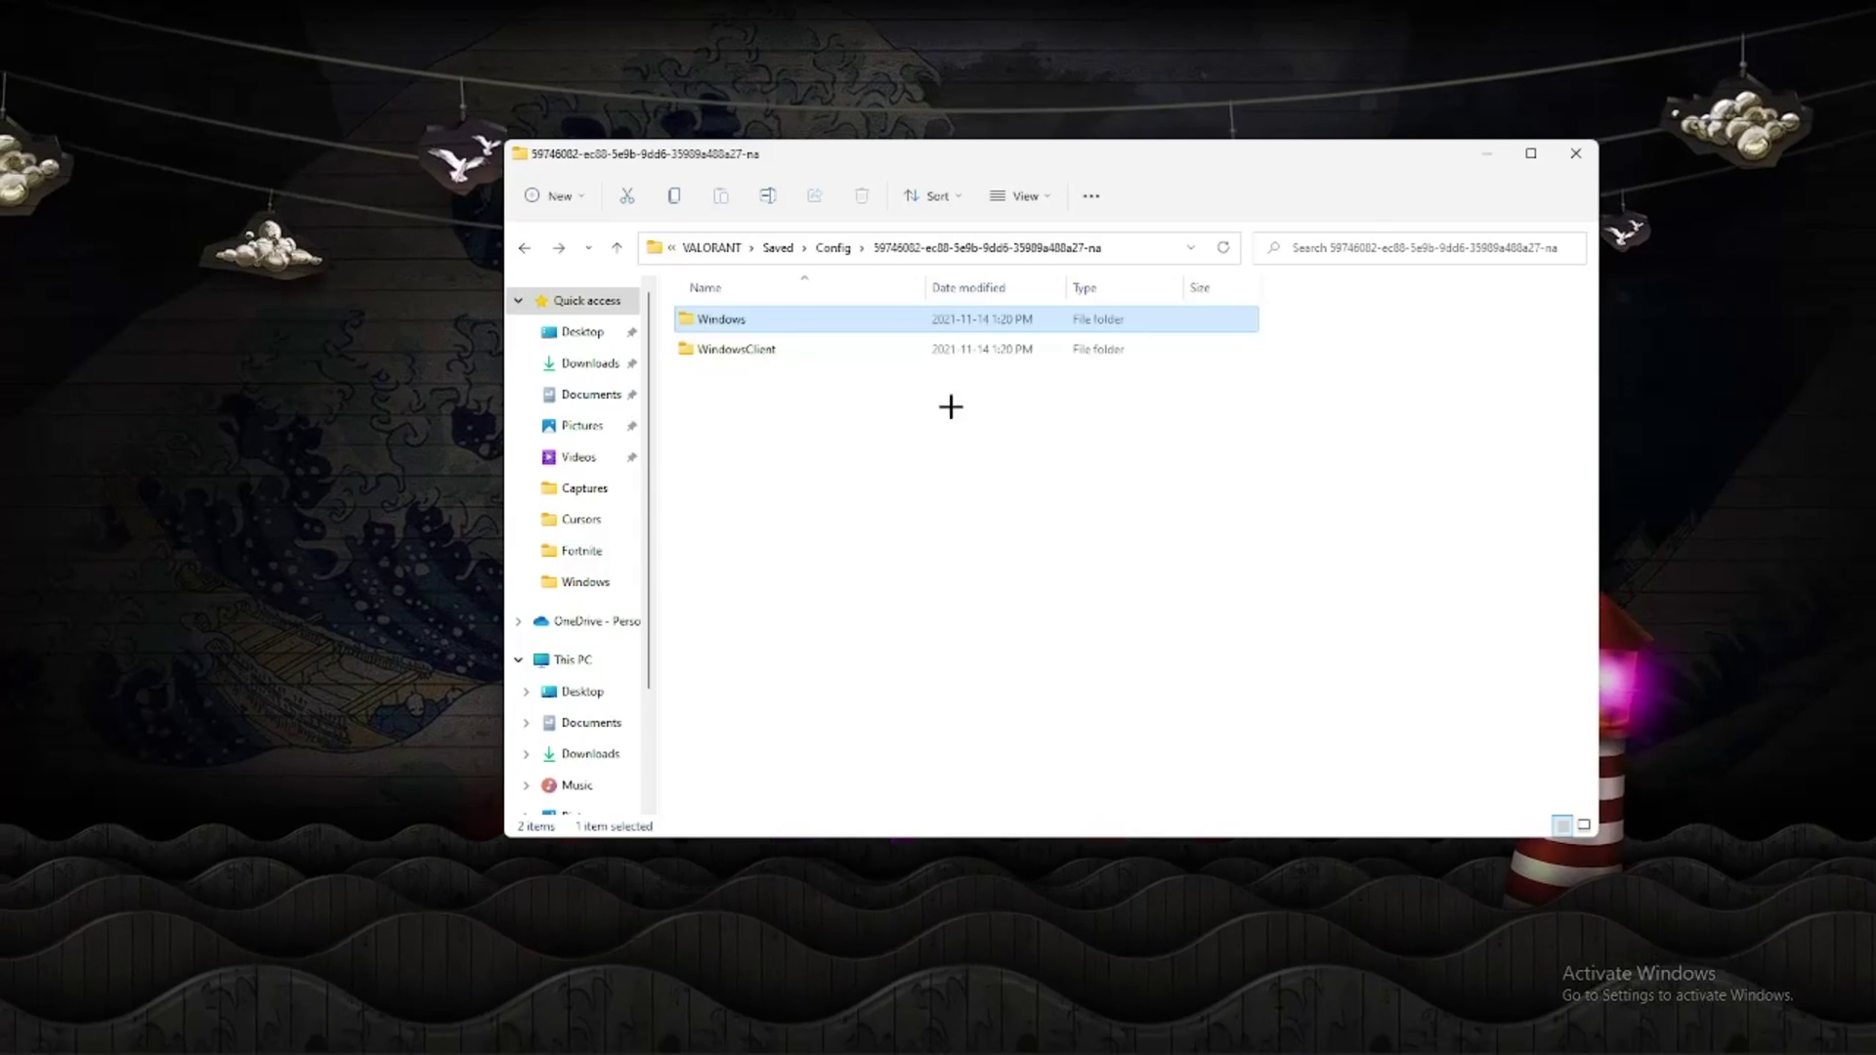
pyautogui.doubleClick(900, 316)
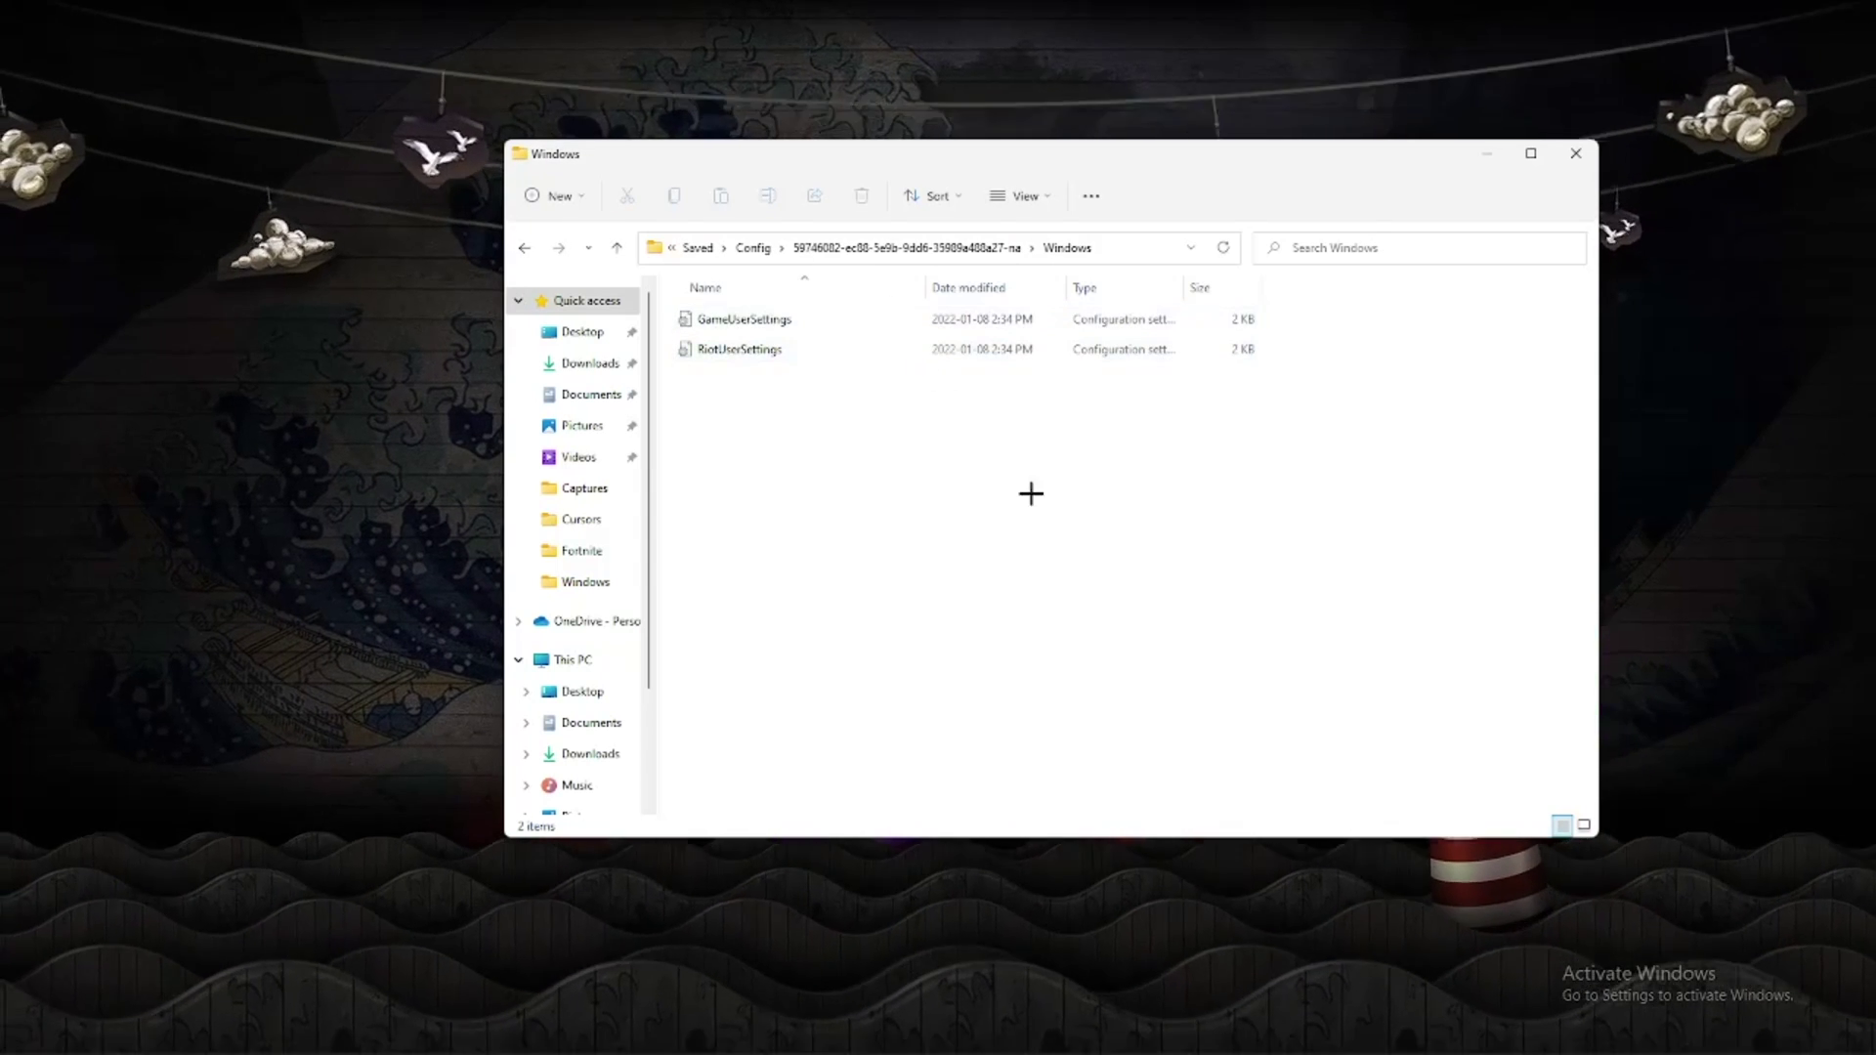
pyautogui.doubleClick(793, 320)
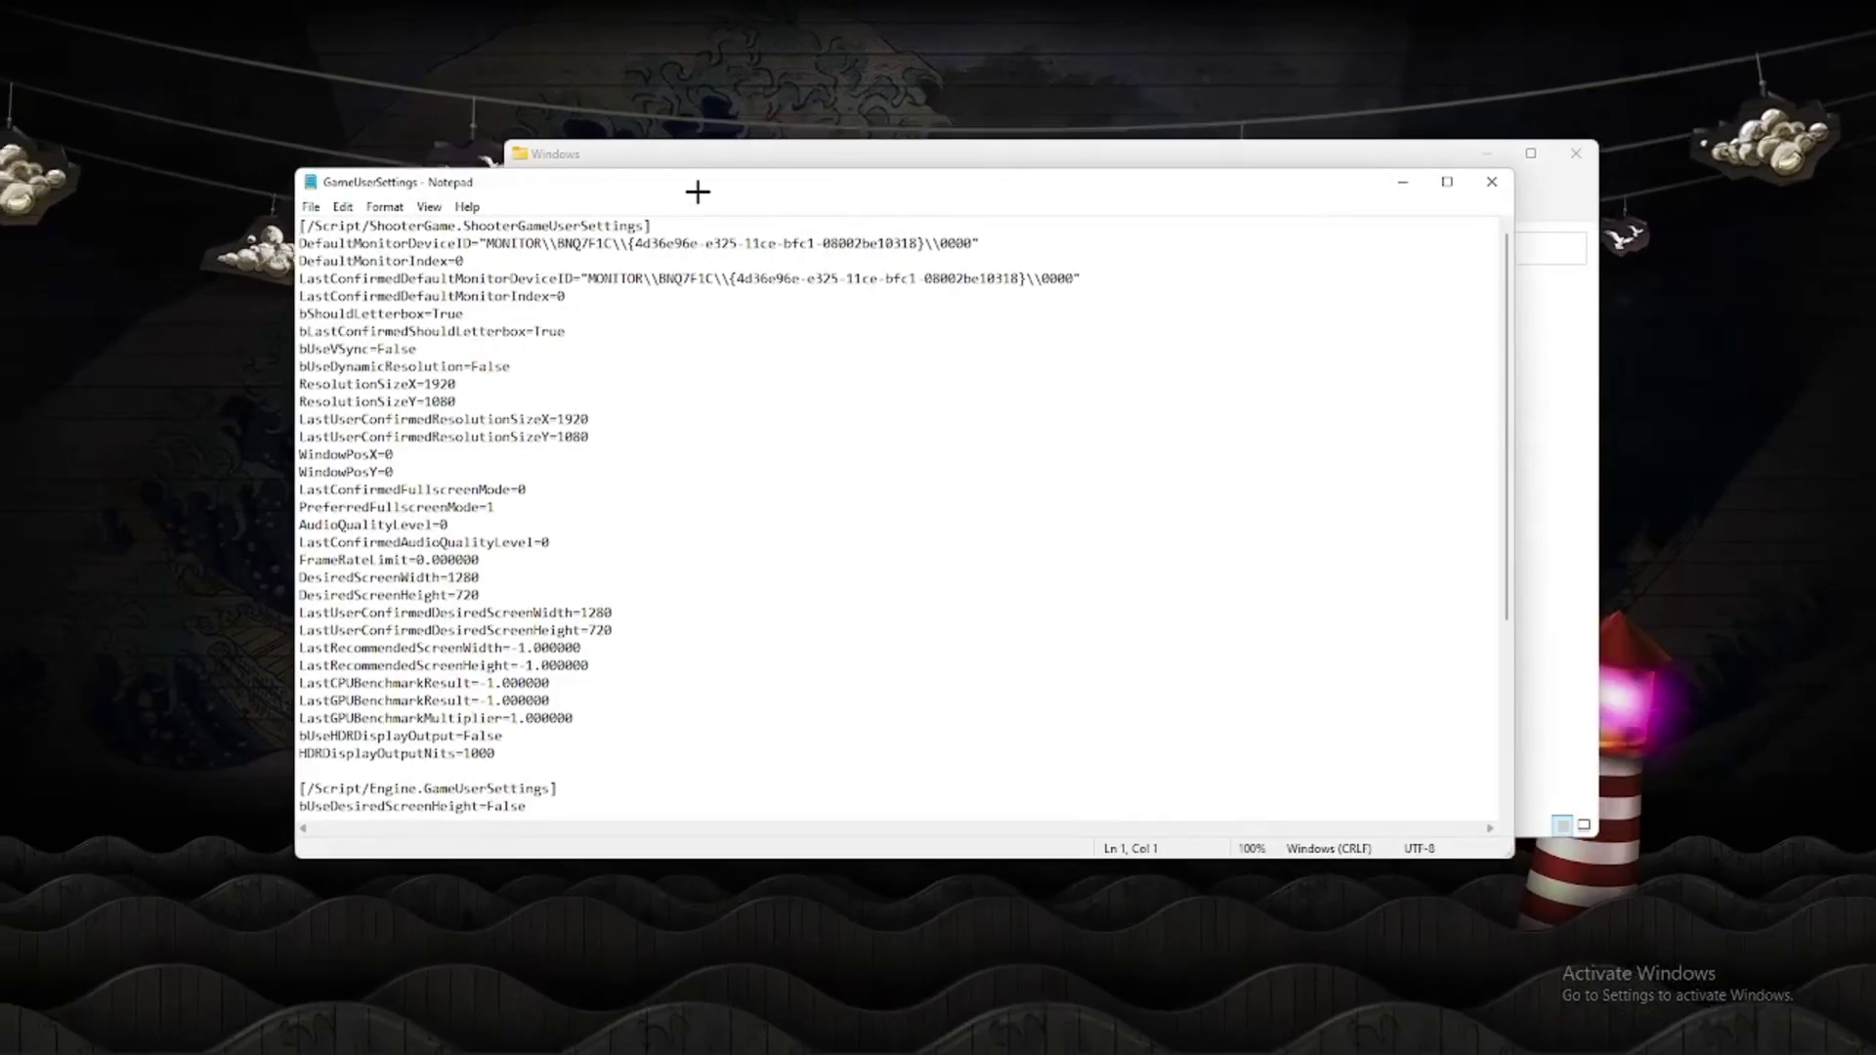
# - Change ResolutionSizeX from 1920 to 1440 (Y 1080) in GameUserSettings and save
pyautogui.moveTo(695, 187); pyautogui.dragTo(808, 184)
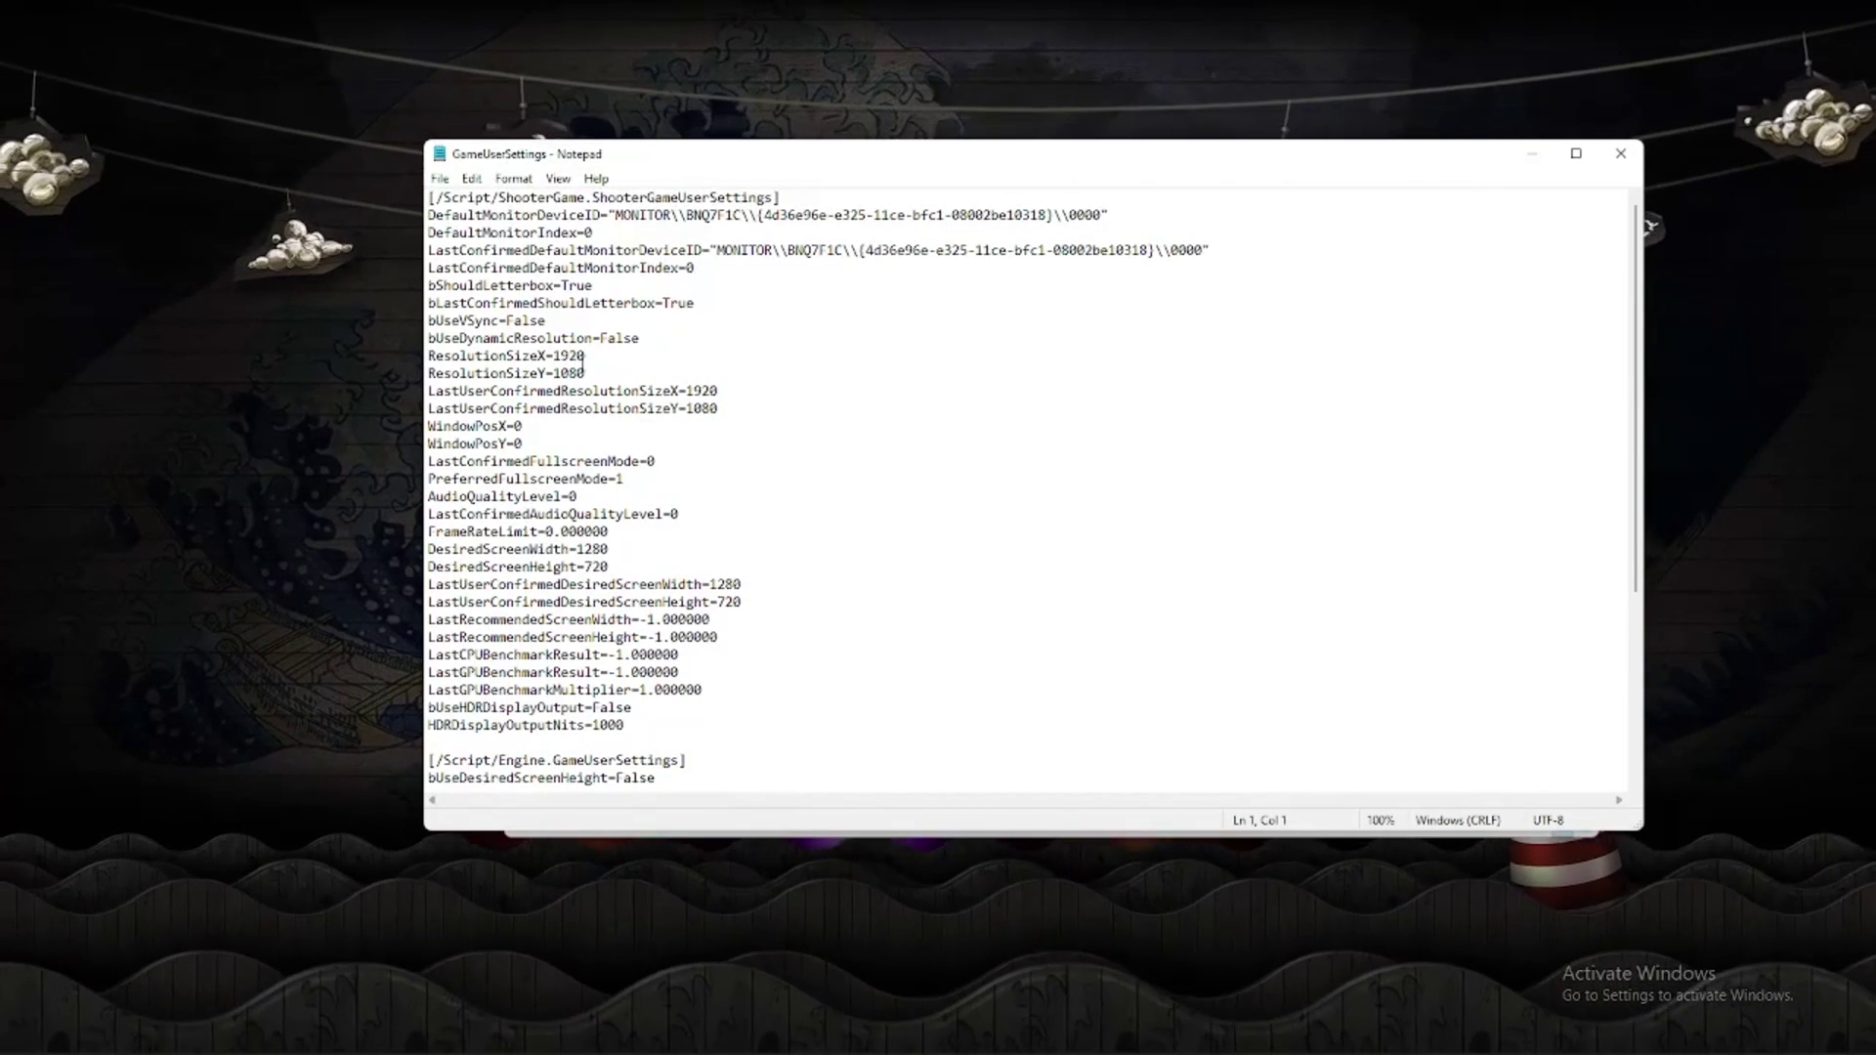
pyautogui.moveTo(597, 356); pyautogui.dragTo(553, 356)
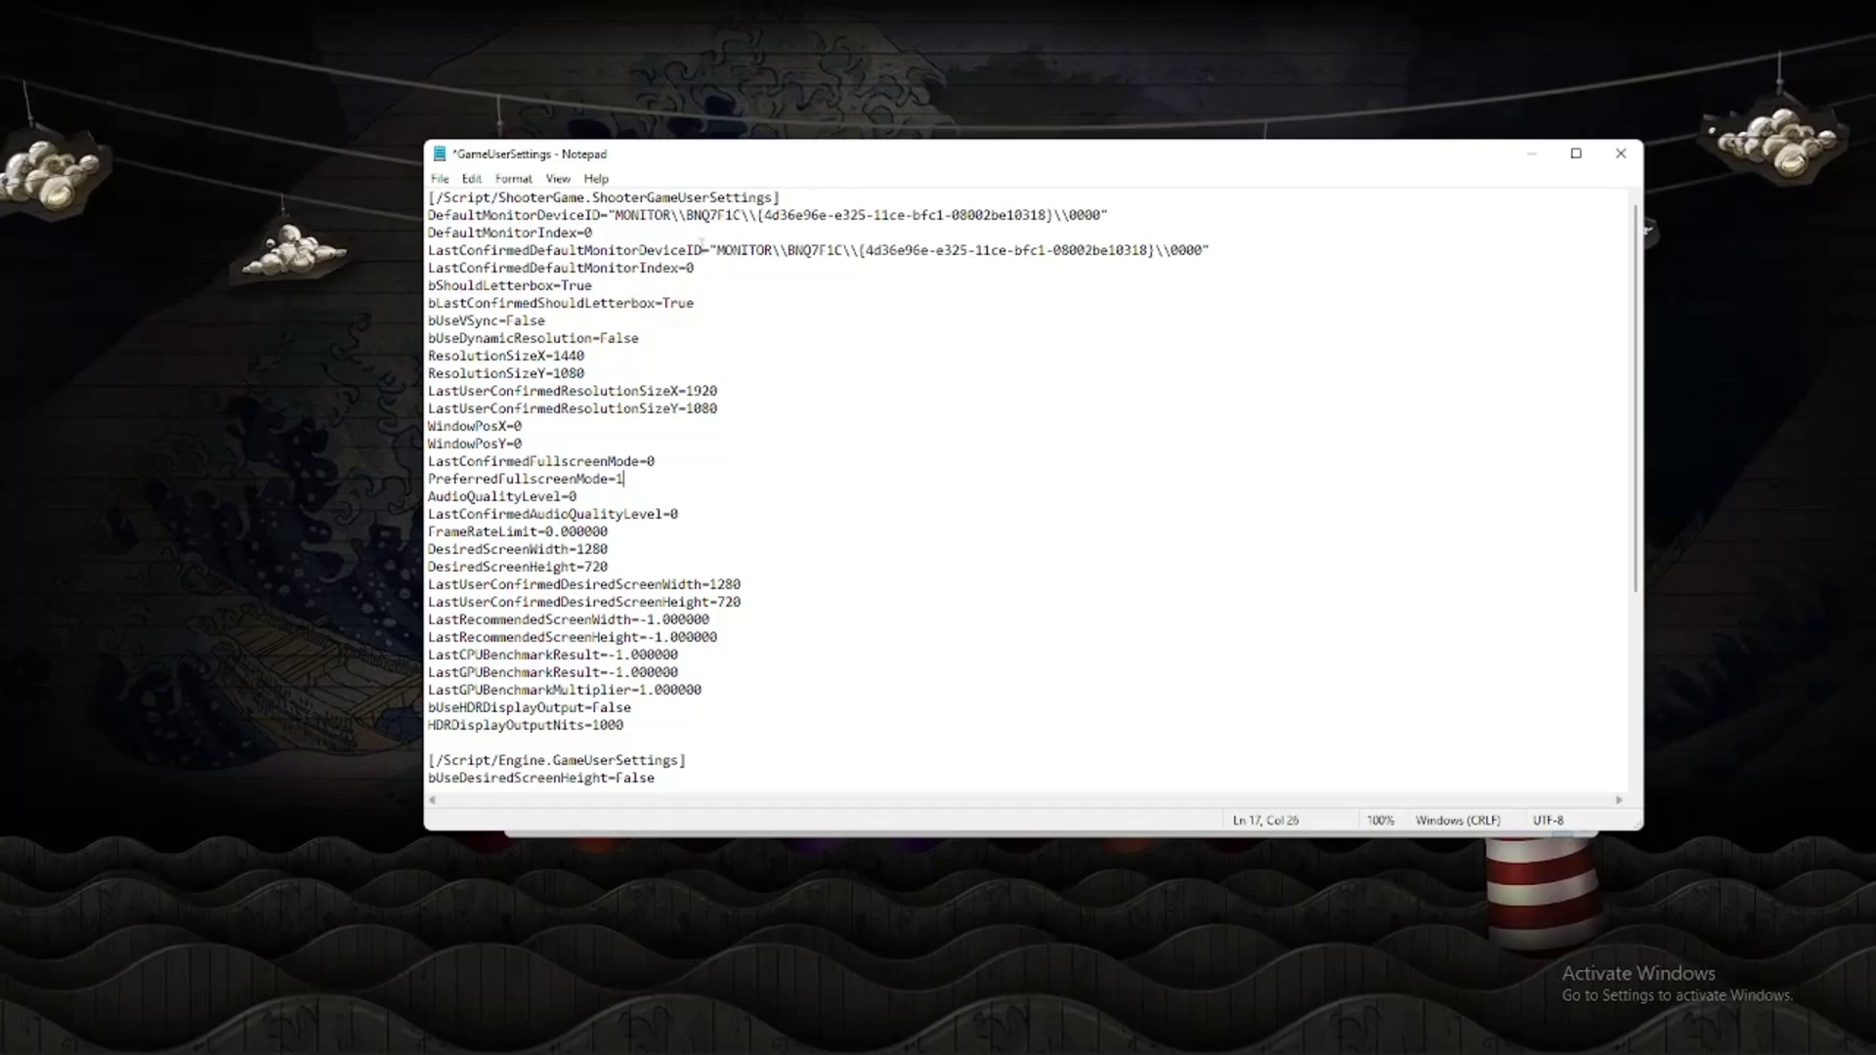
pyautogui.click(698, 268)
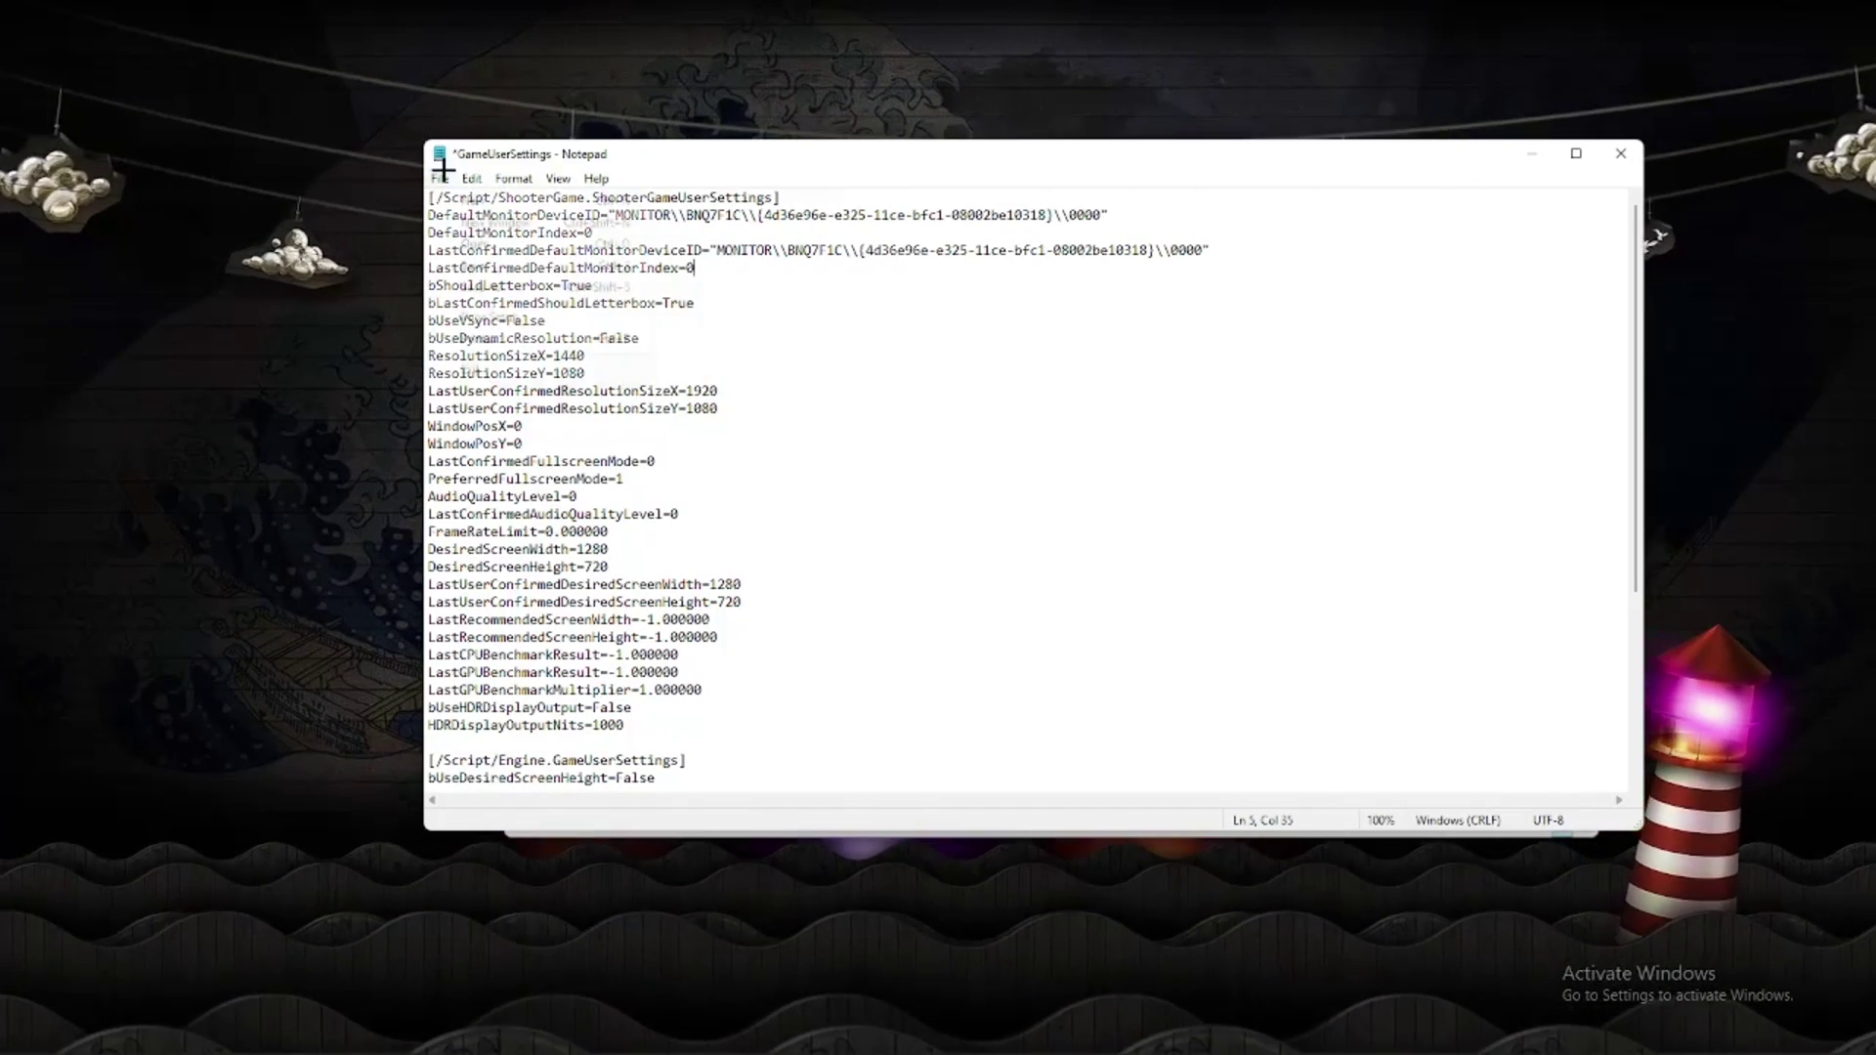
pyautogui.click(440, 179)
pyautogui.click(473, 265)
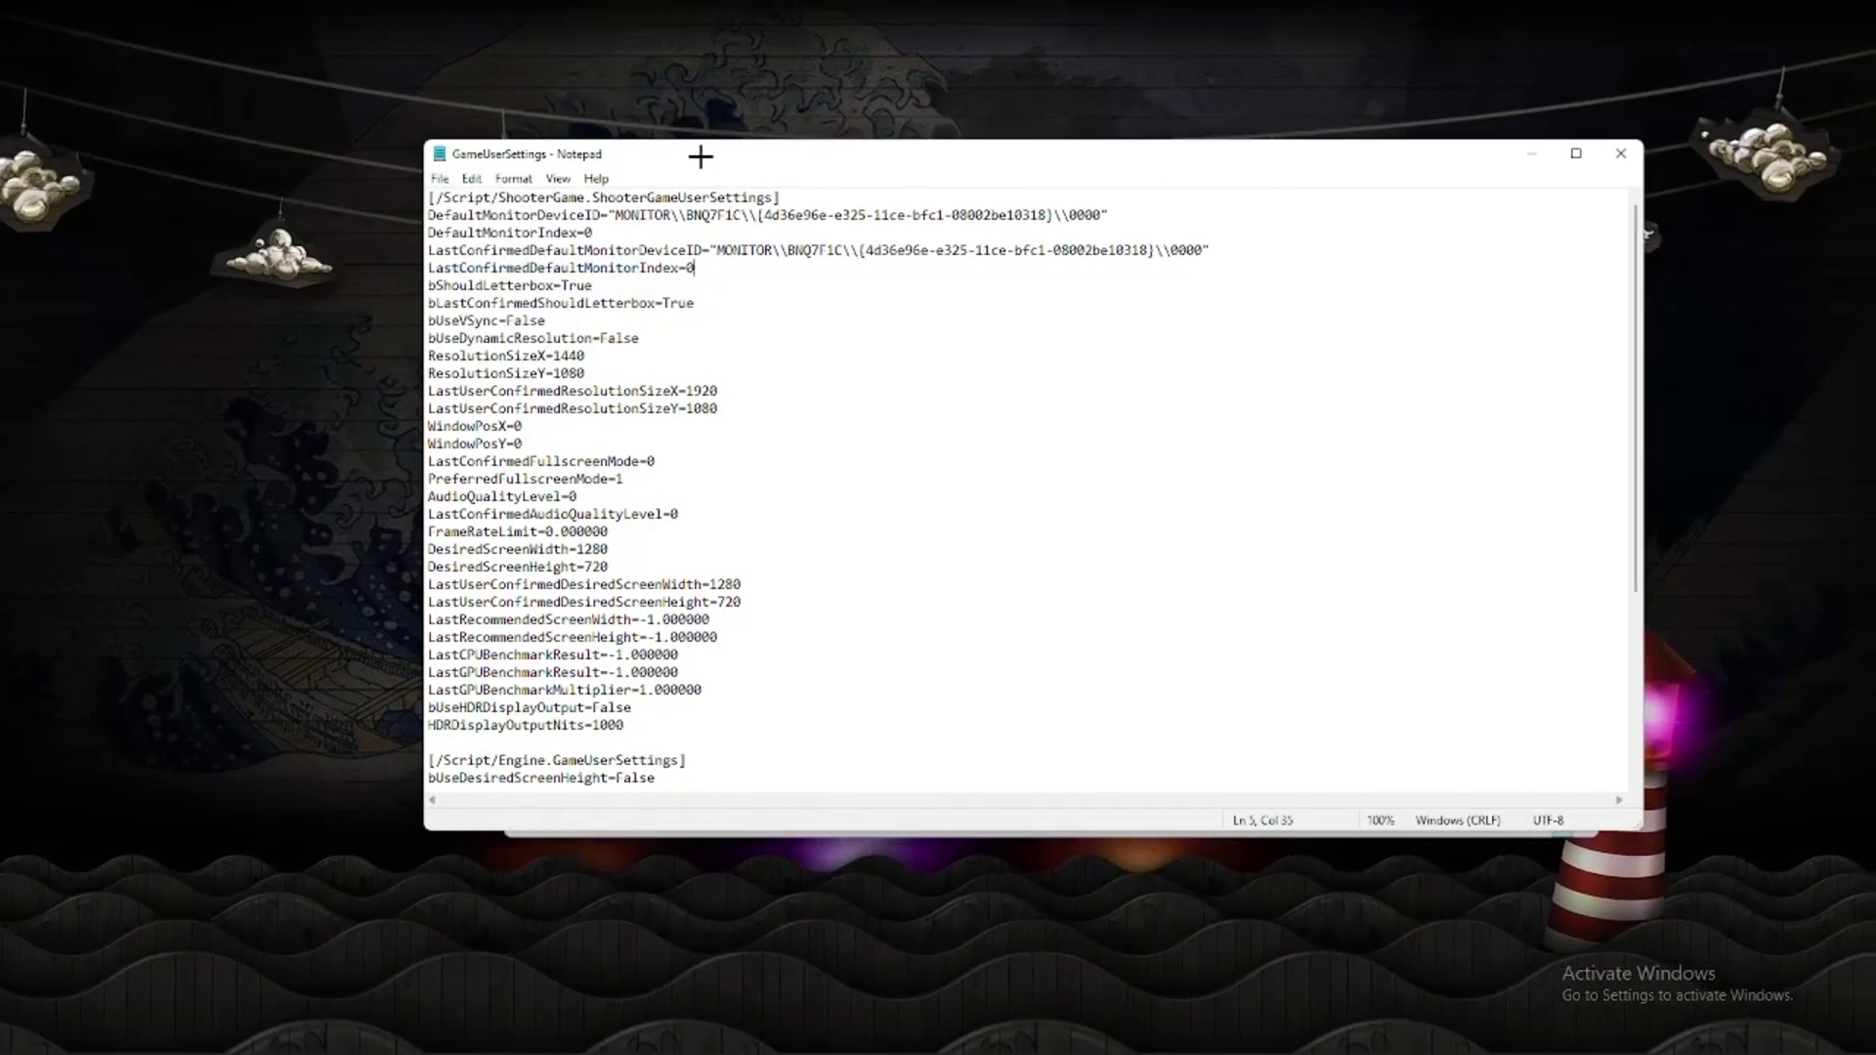
pyautogui.moveTo(697, 157); pyautogui.dragTo(657, 157)
# - Close Notepad and set GameUserSettings to Read-only in its Properties, applying the change
pyautogui.click(1575, 154)
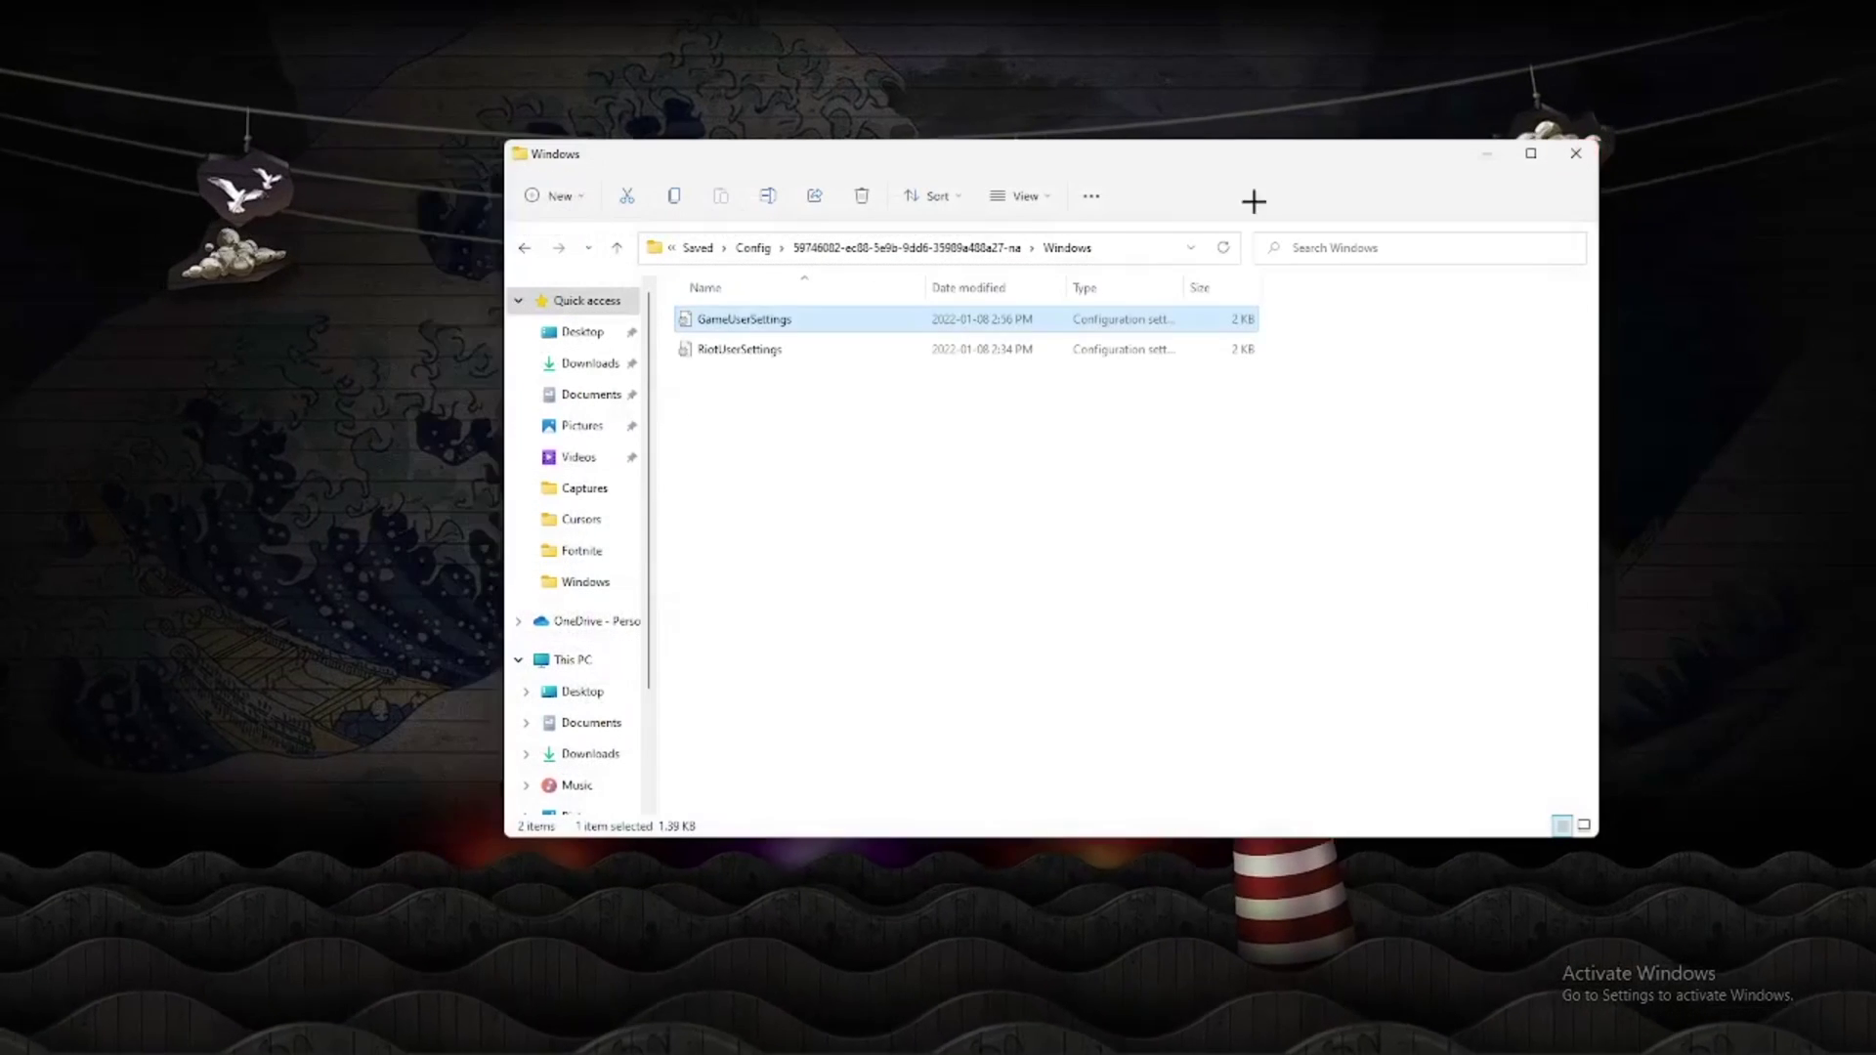
pyautogui.rightClick(940, 316)
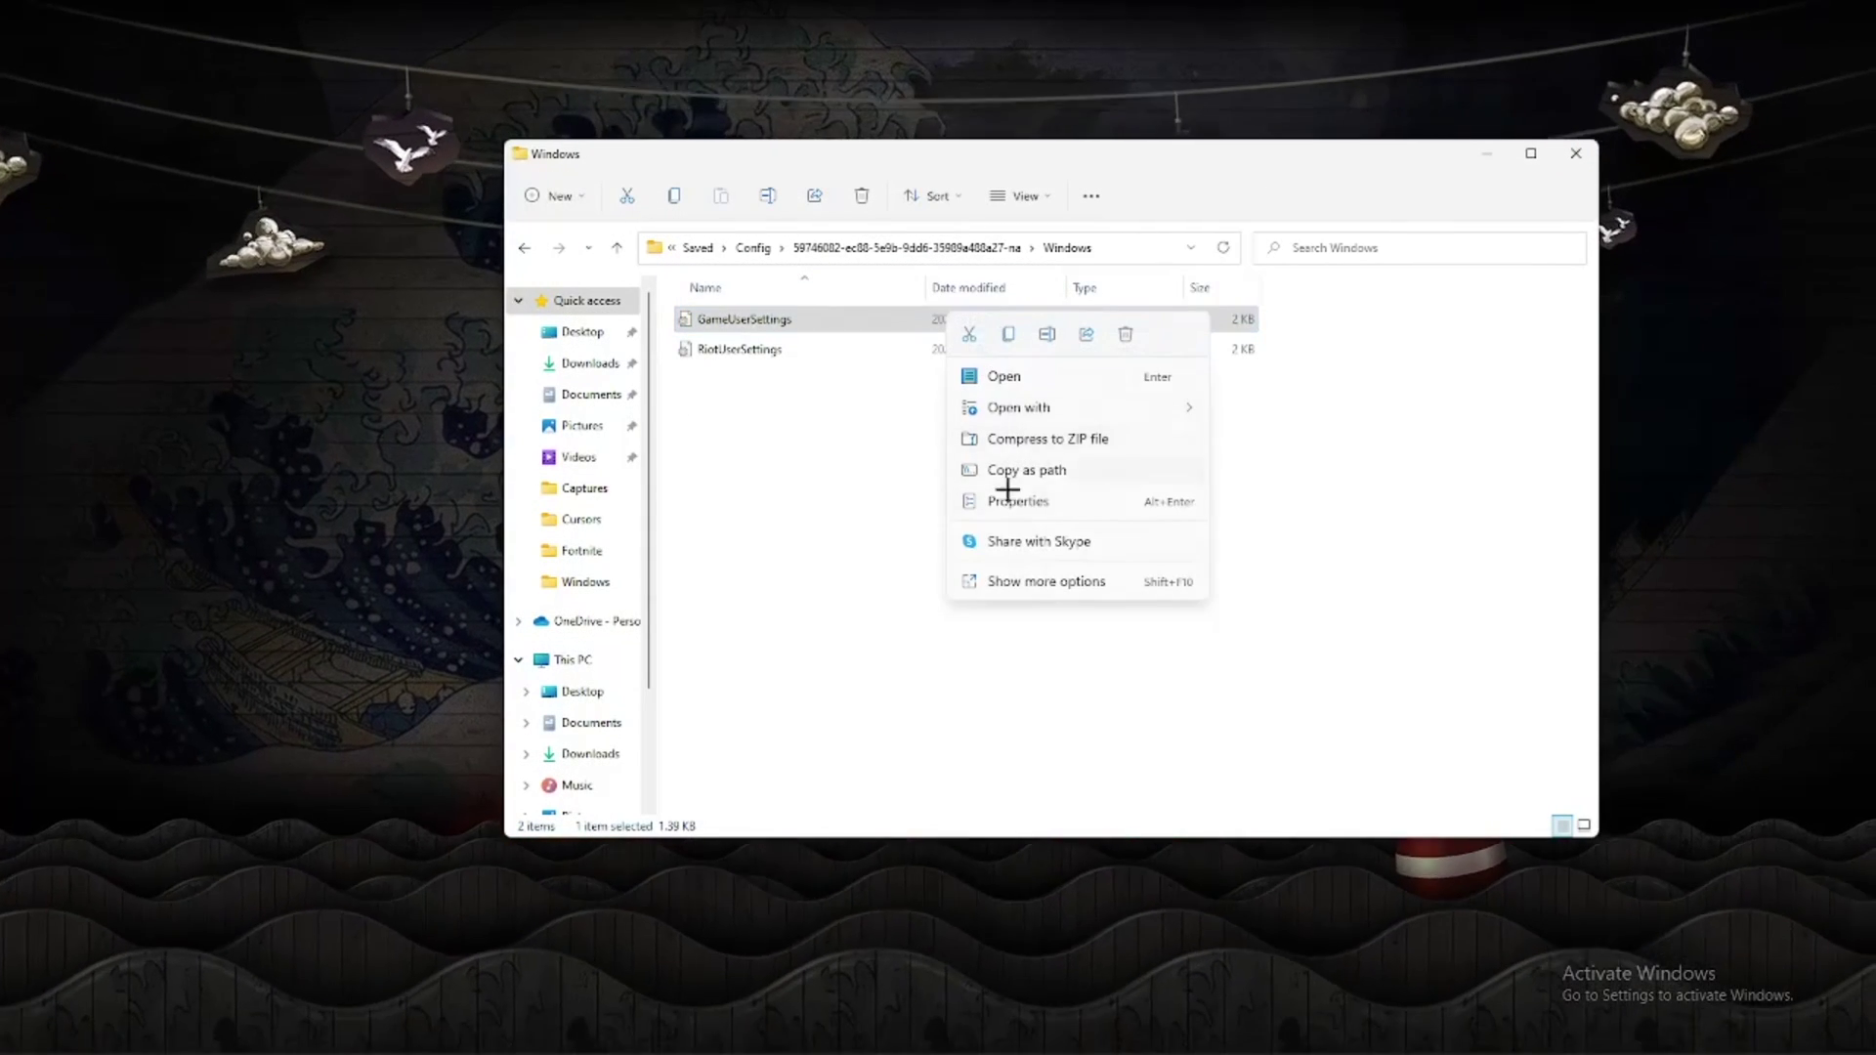
pyautogui.click(1038, 503)
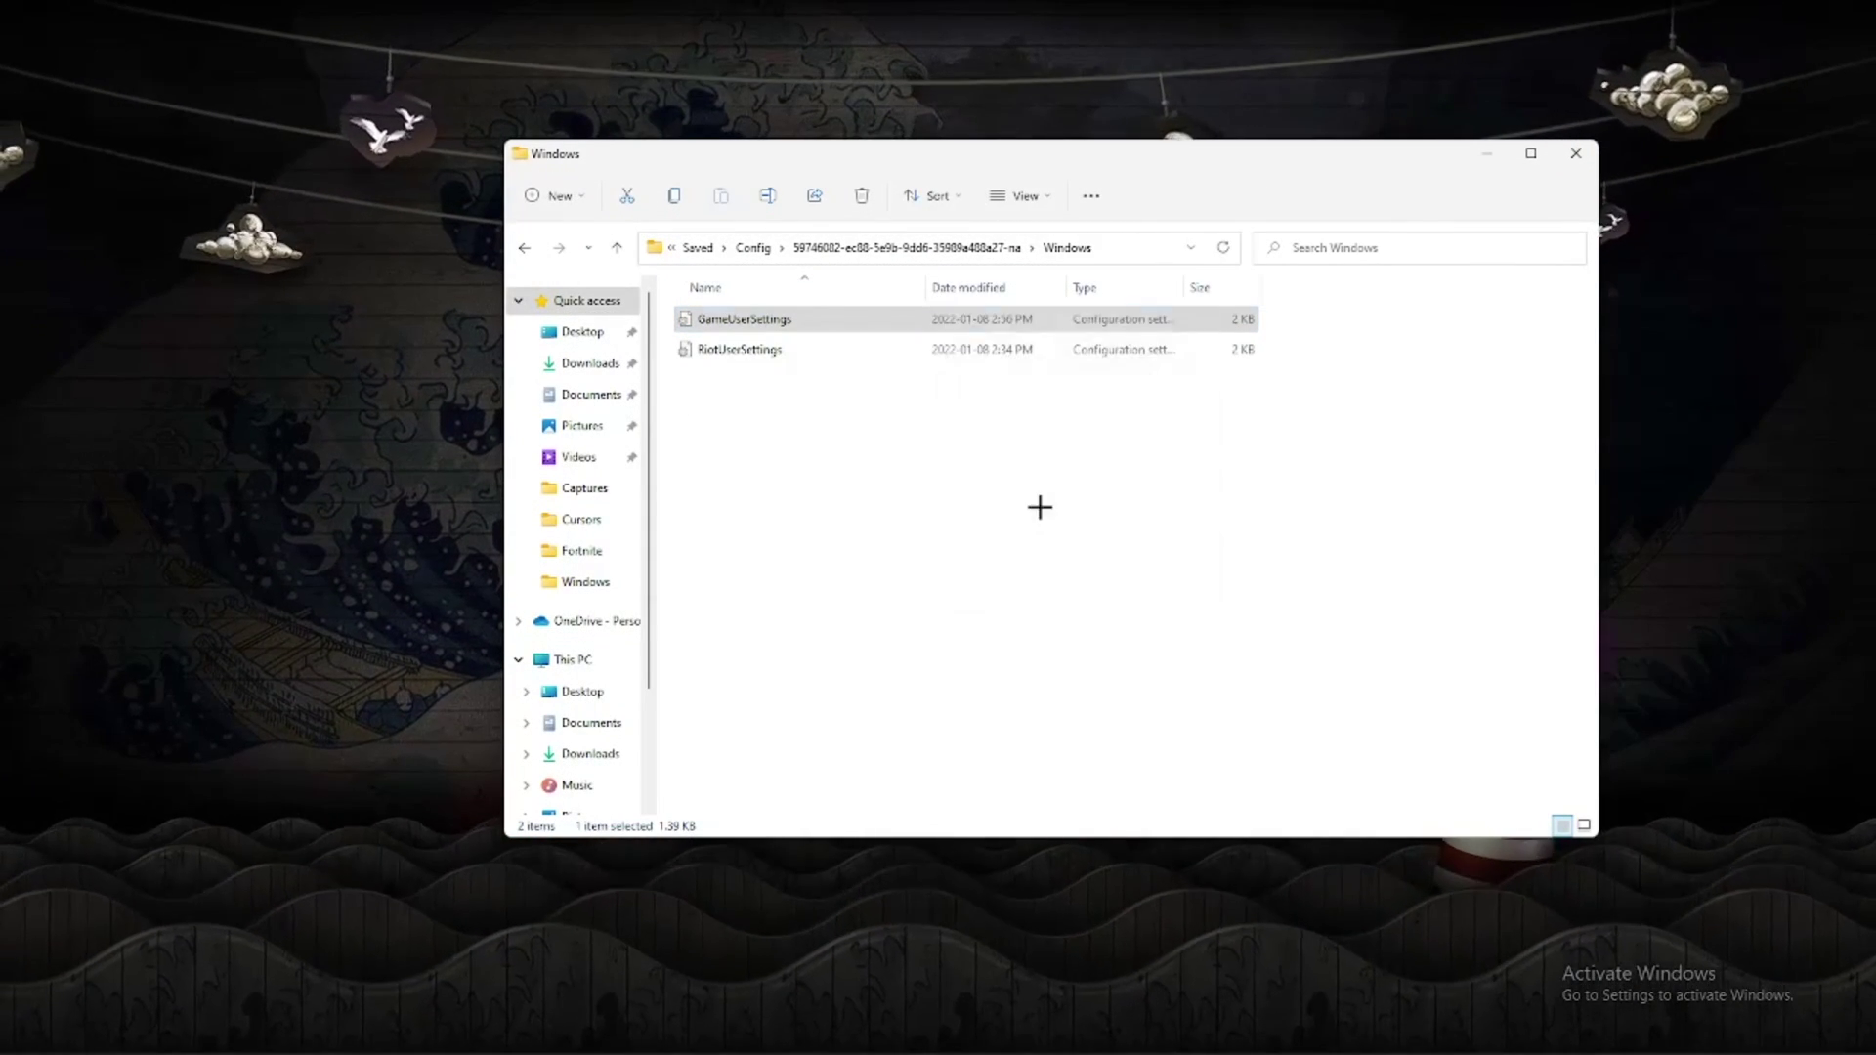
pyautogui.click(1047, 681)
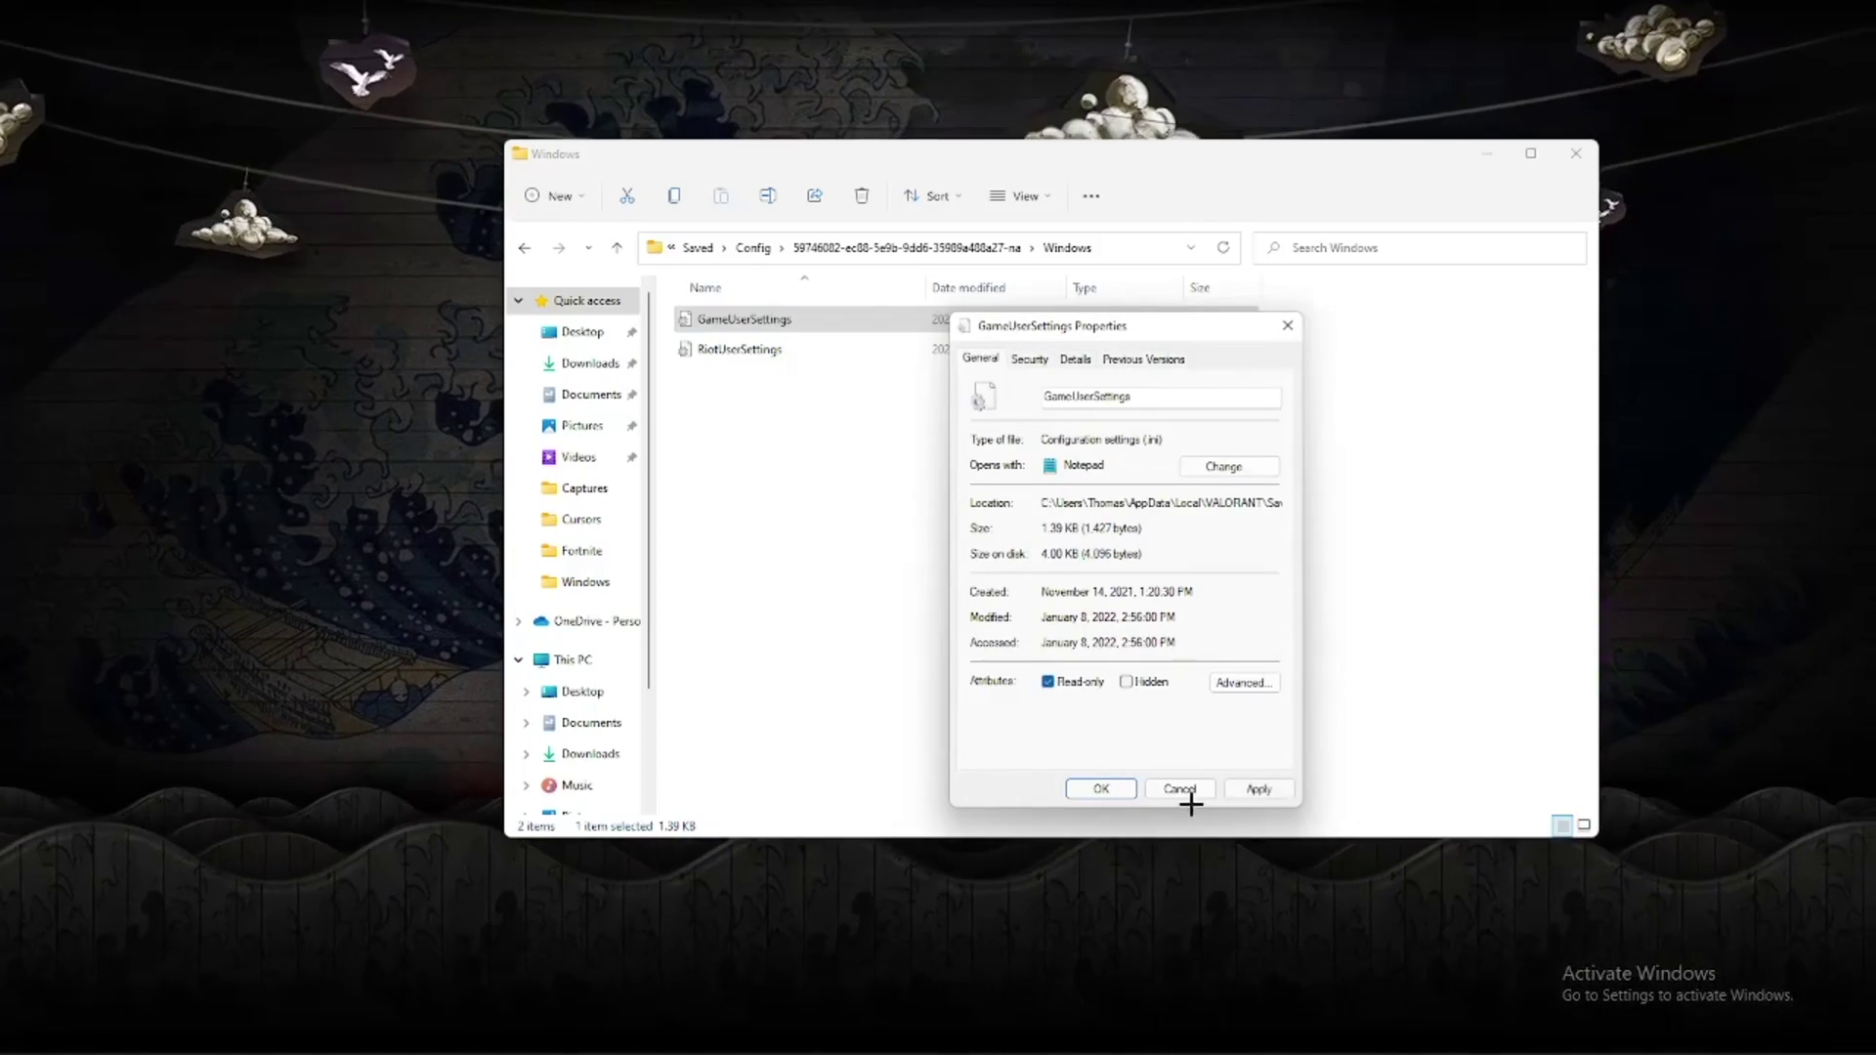
pyautogui.click(1260, 790)
pyautogui.click(1093, 788)
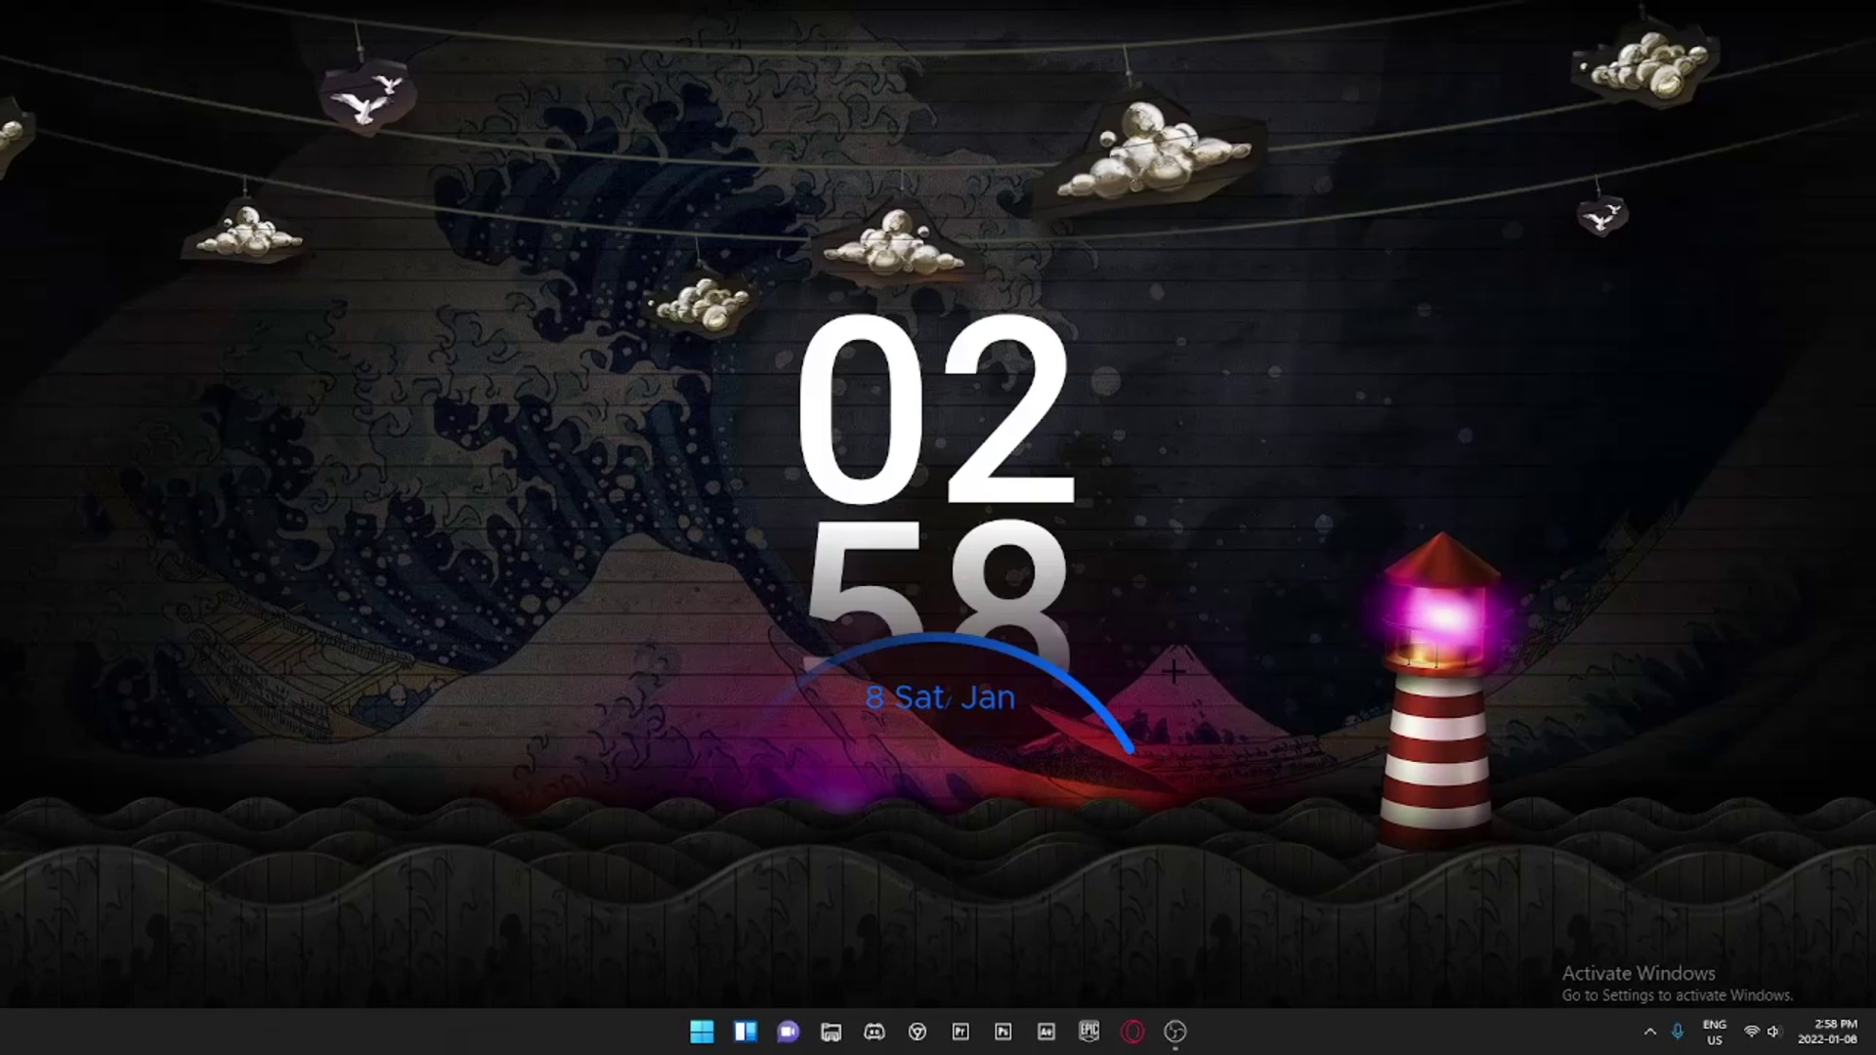
# - Launch AMD Radeon Software by searching 'amd' from the Start menu
pyautogui.press('super')
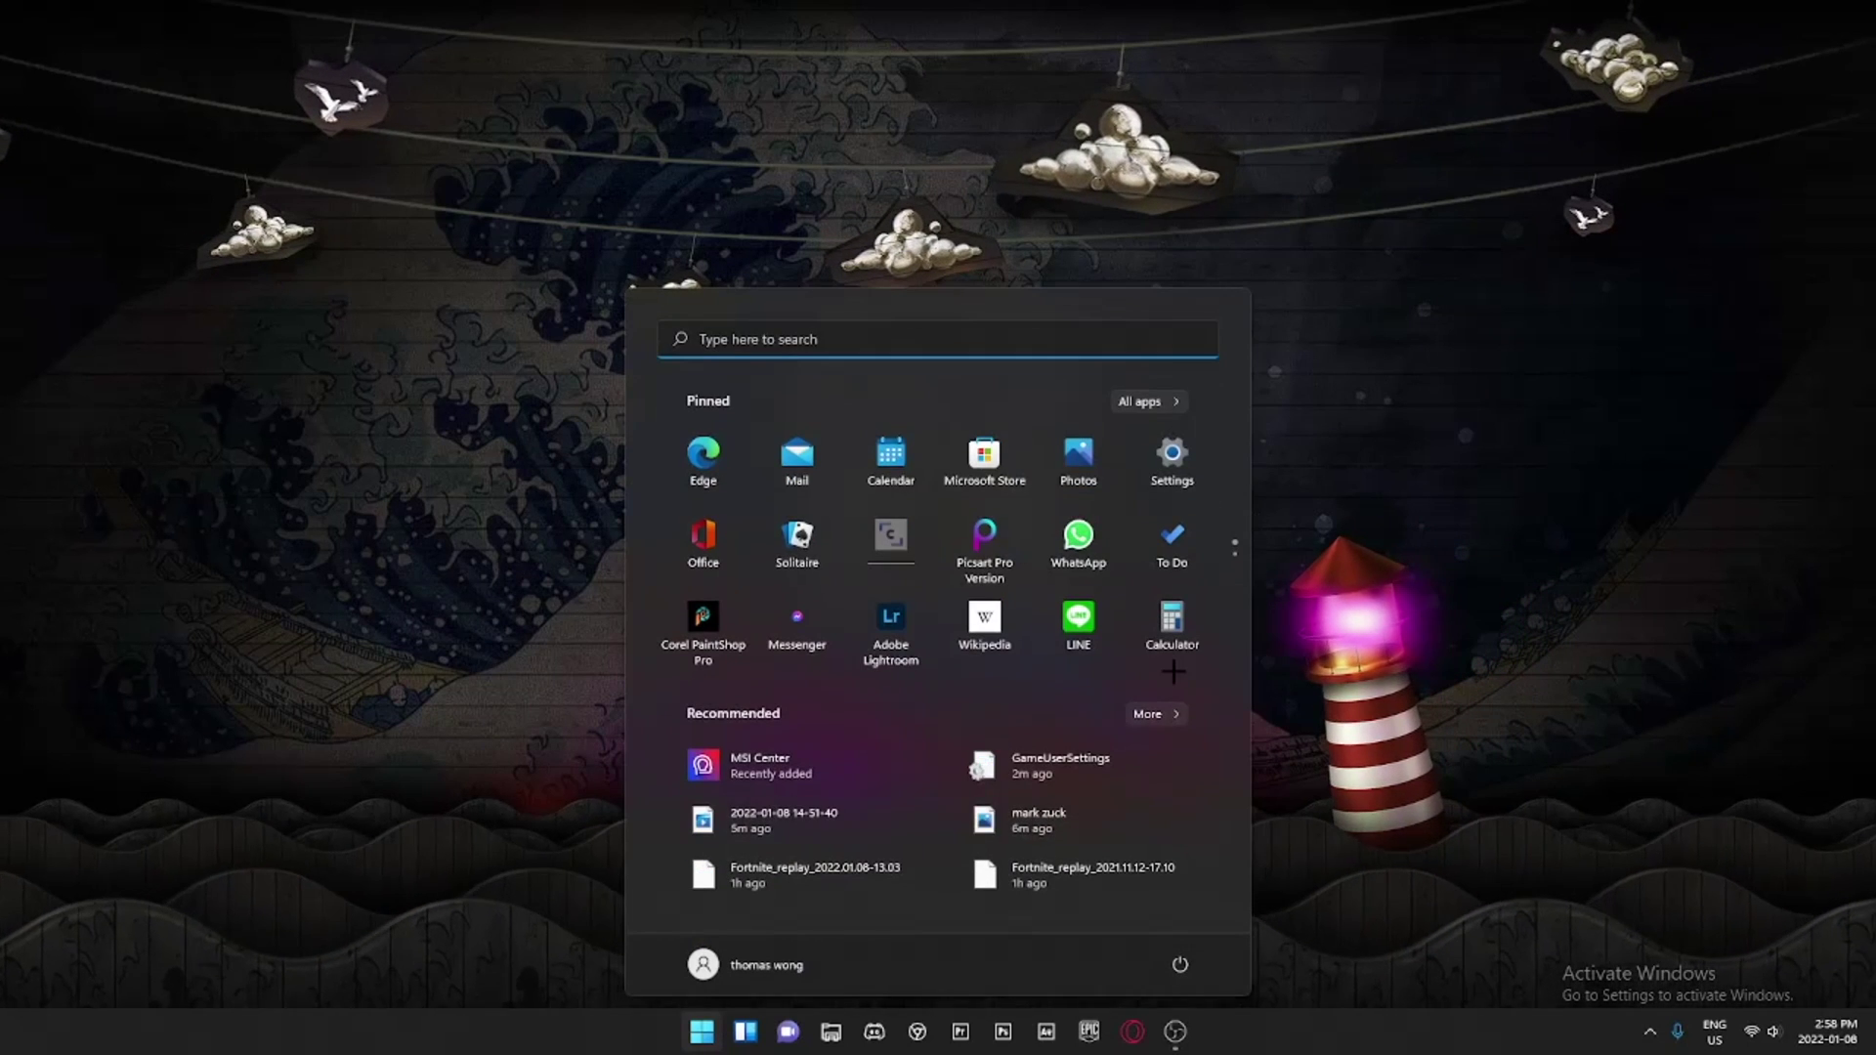
pyautogui.write('amd')
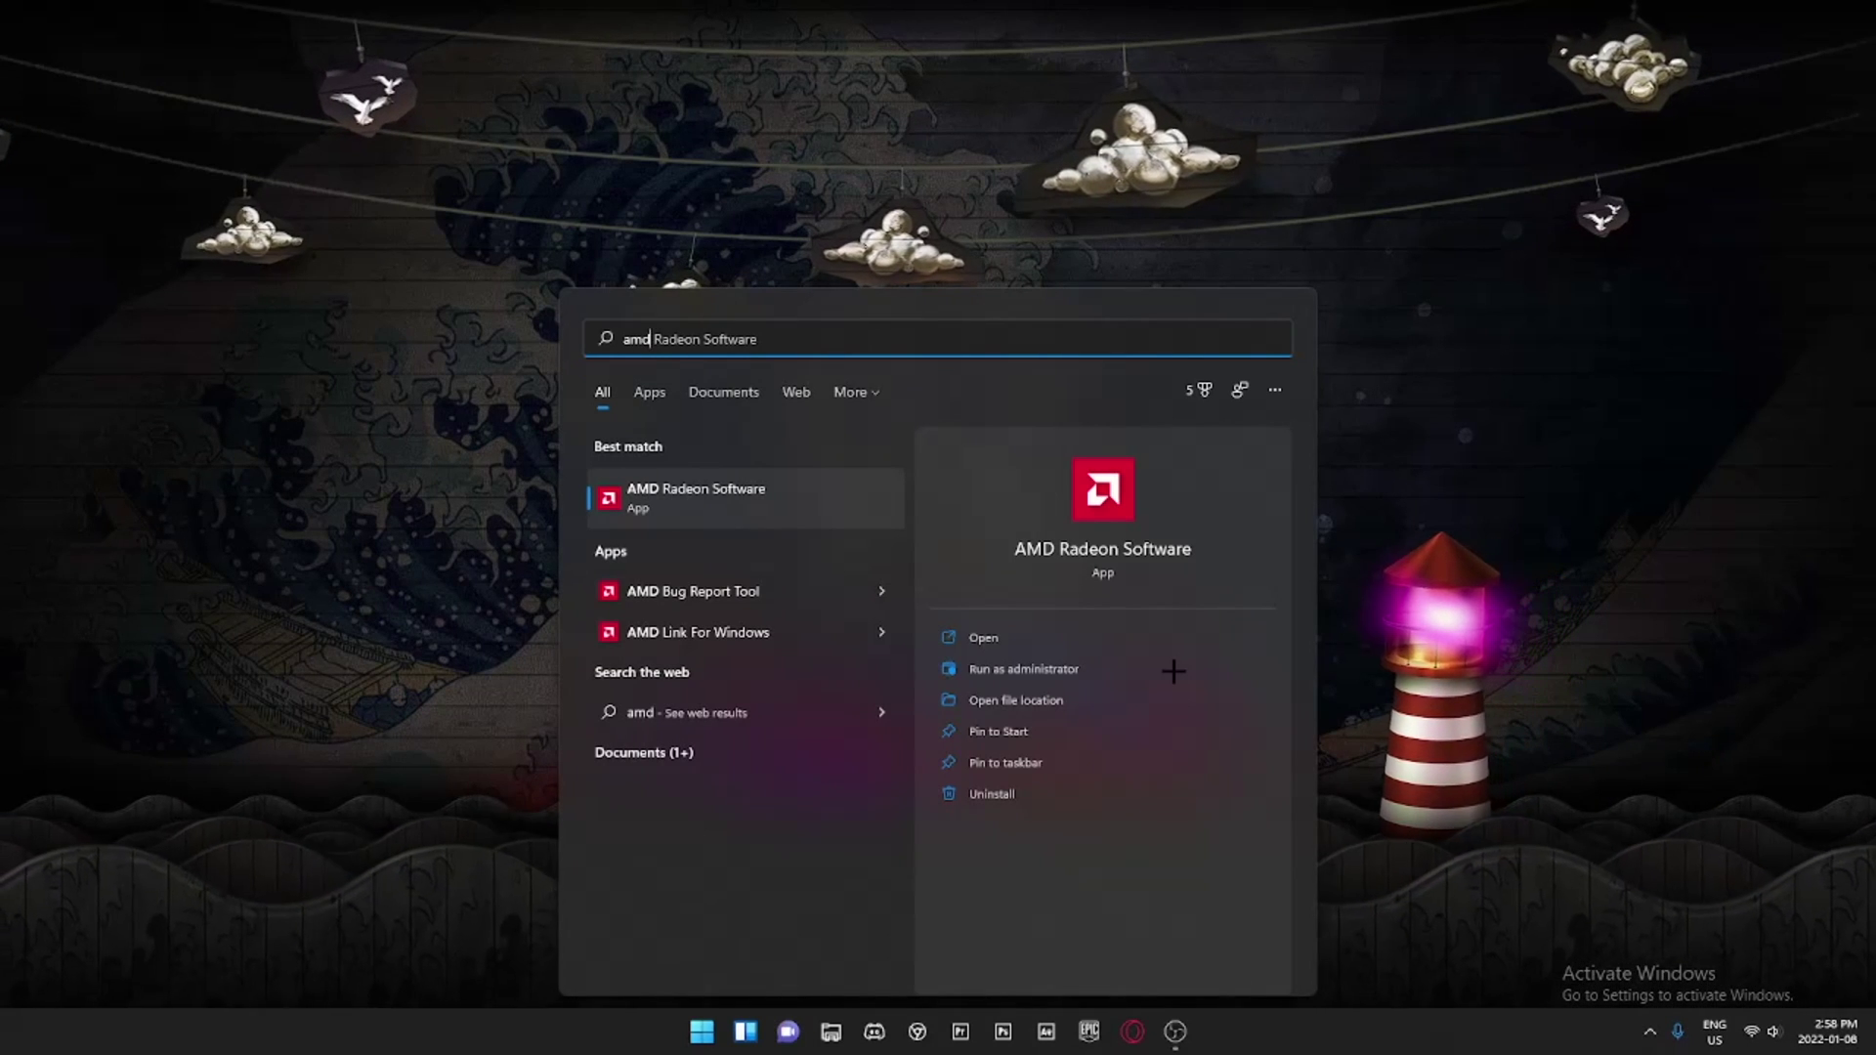
pyautogui.press('Return')
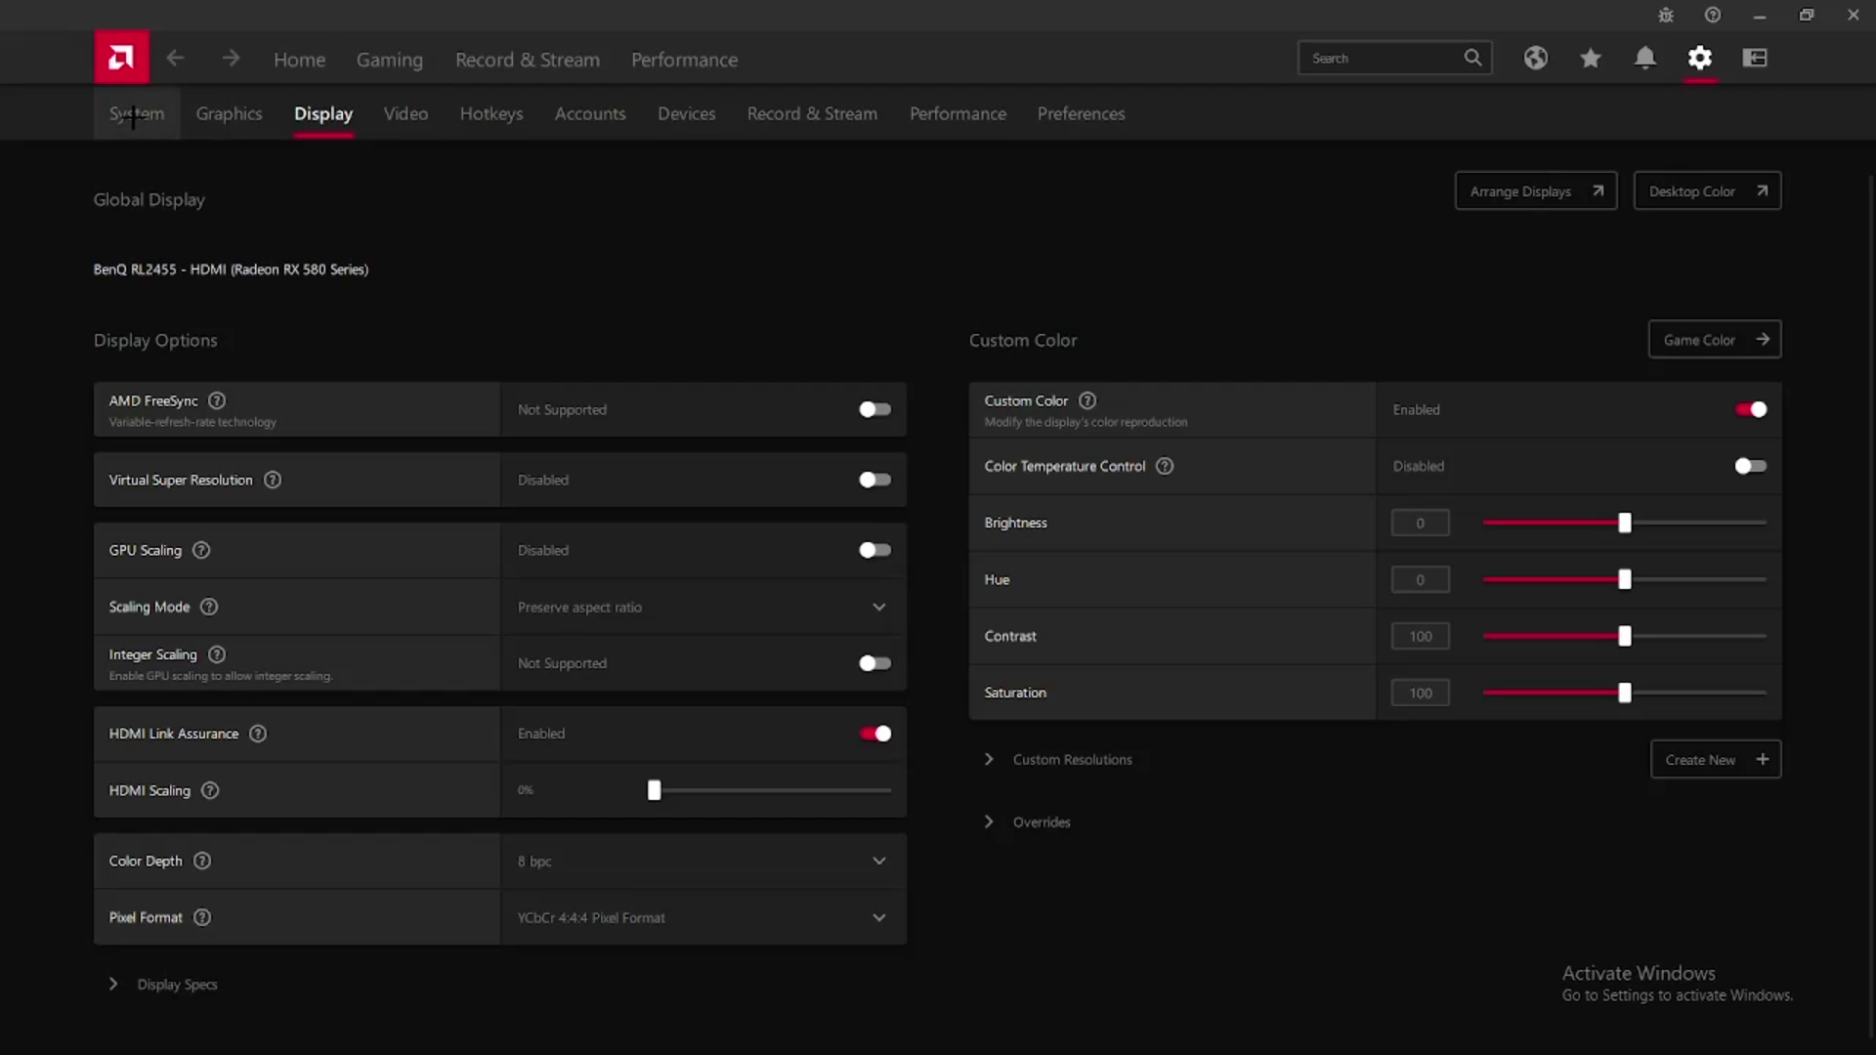
pyautogui.click(300, 59)
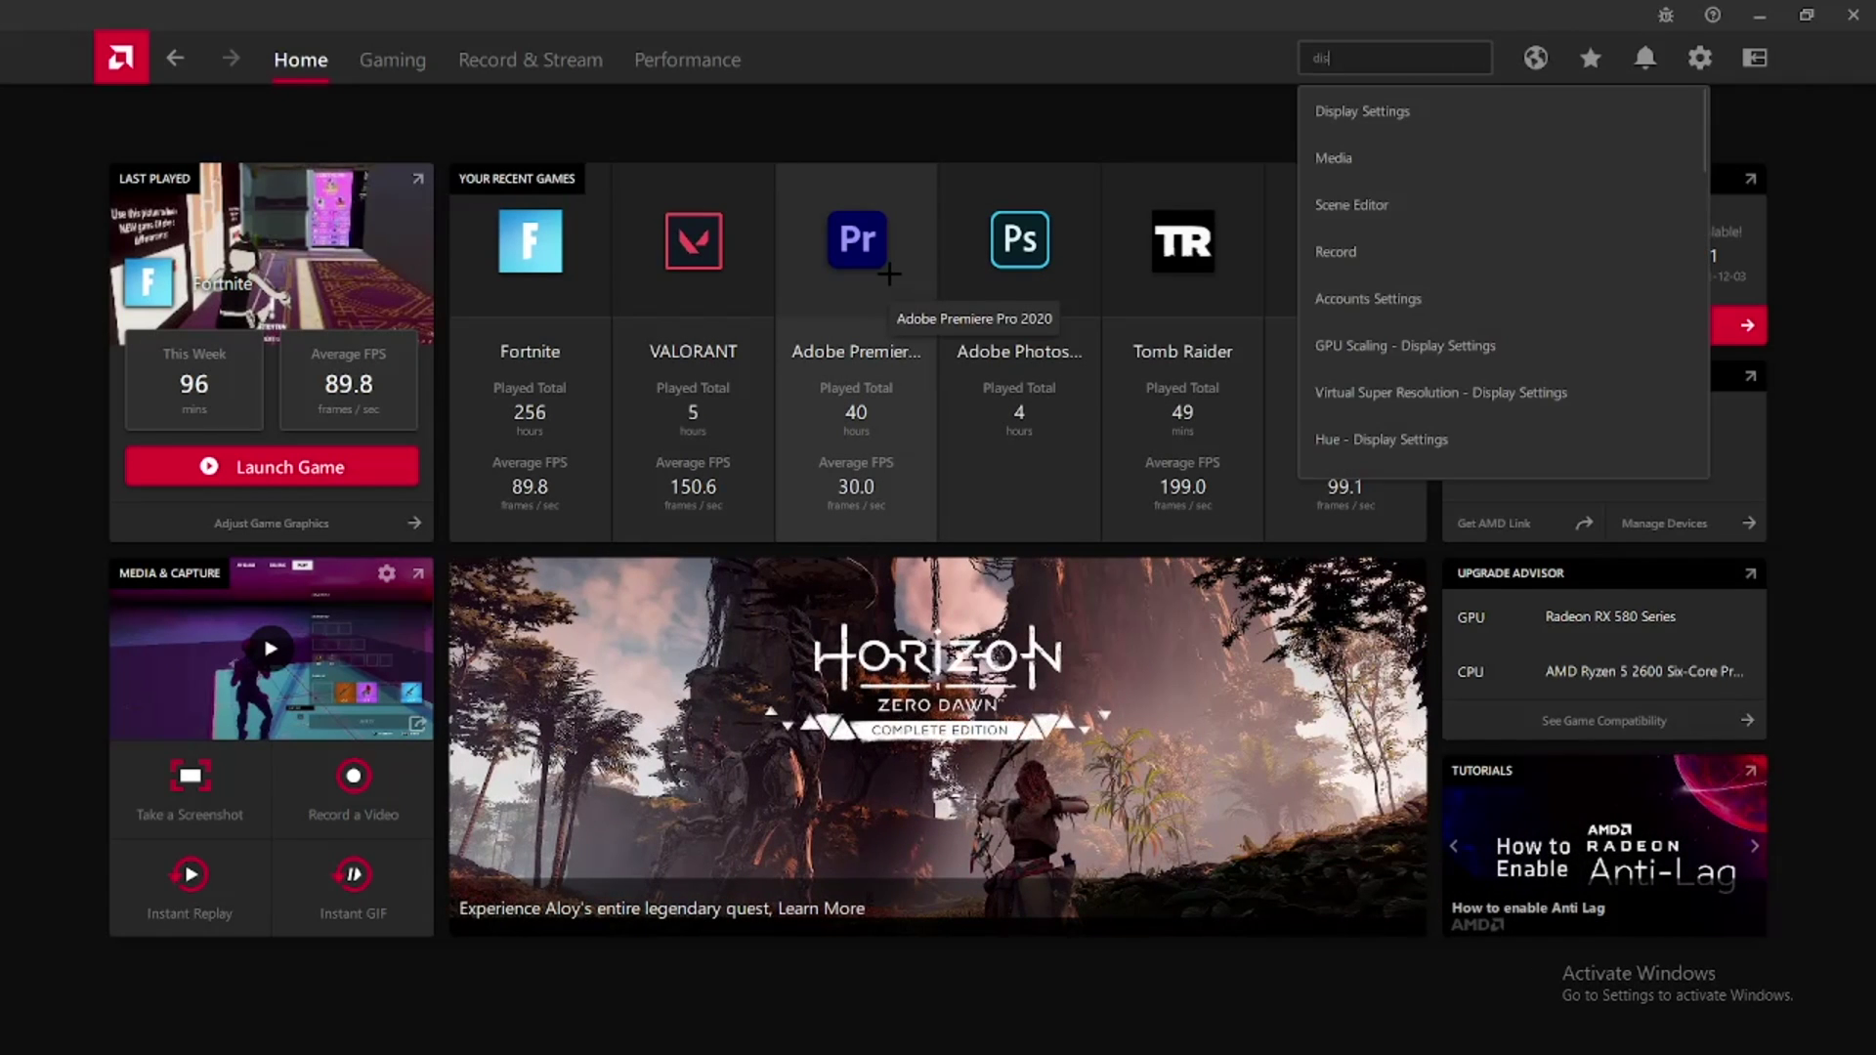
pyautogui.click(1446, 113)
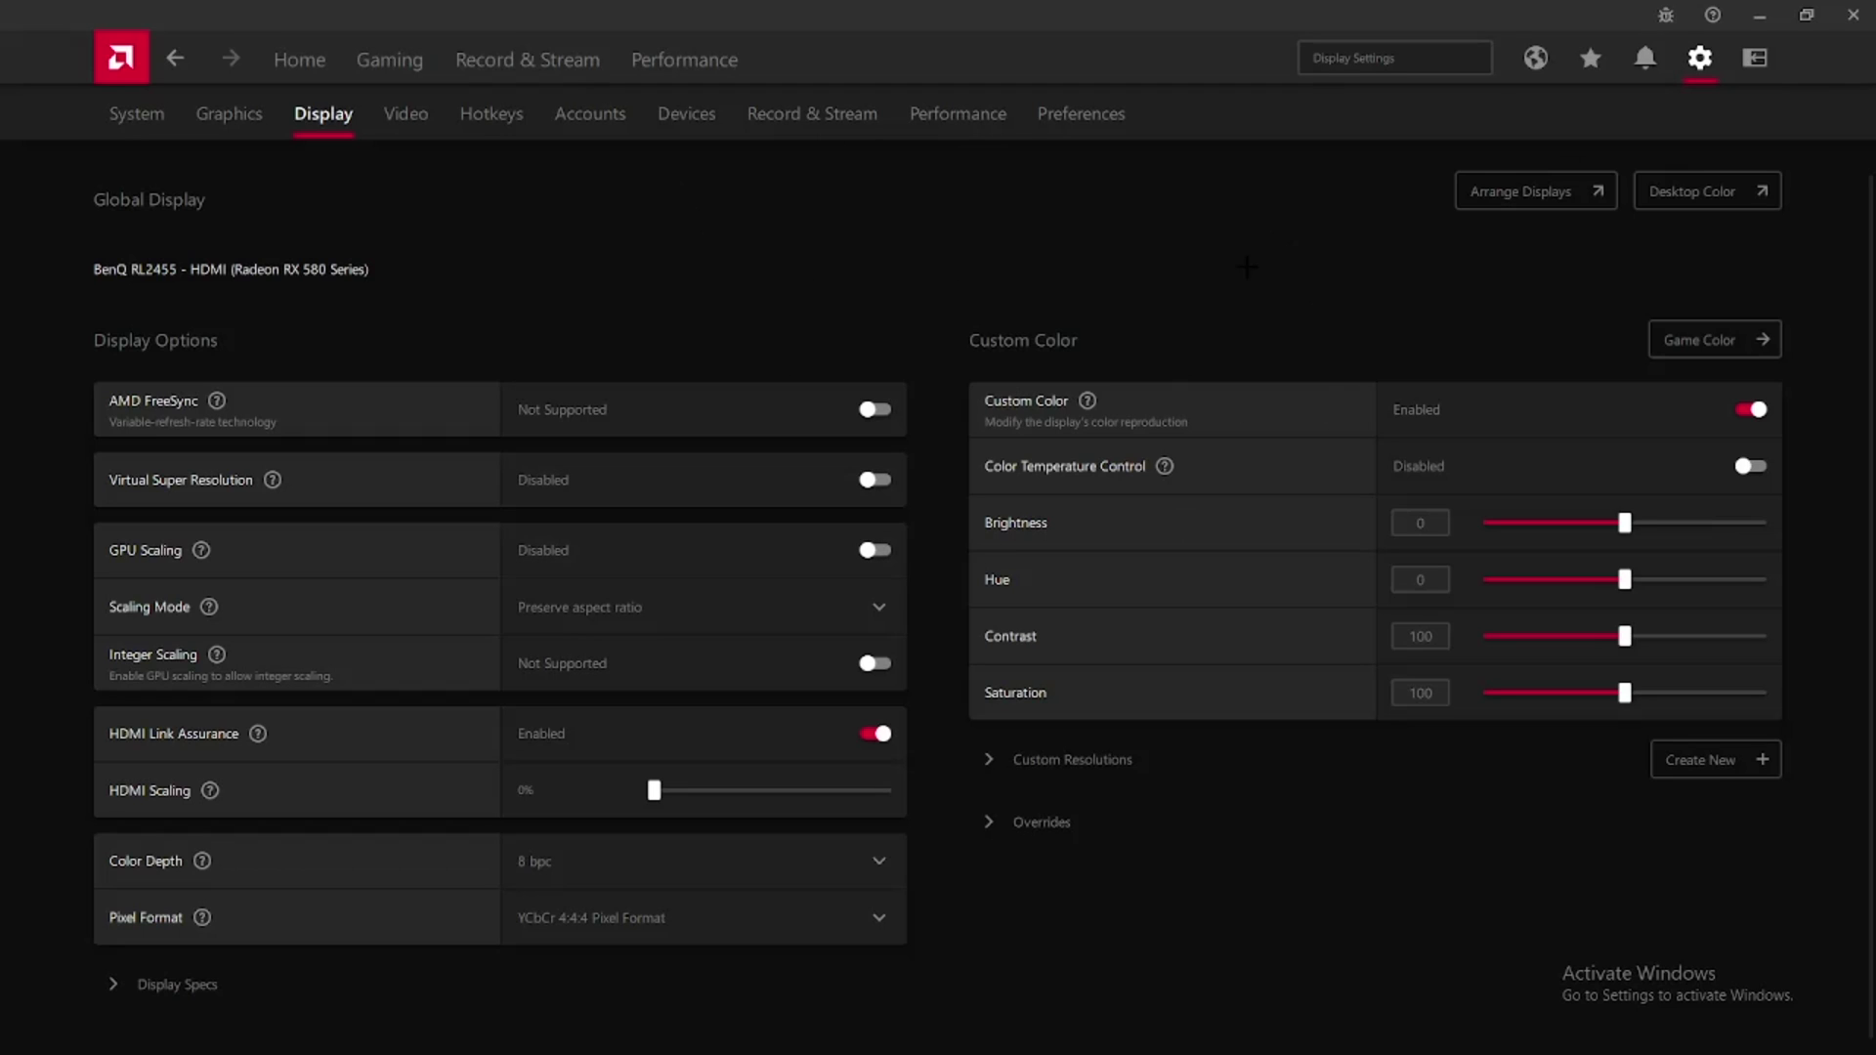
pyautogui.click(299, 60)
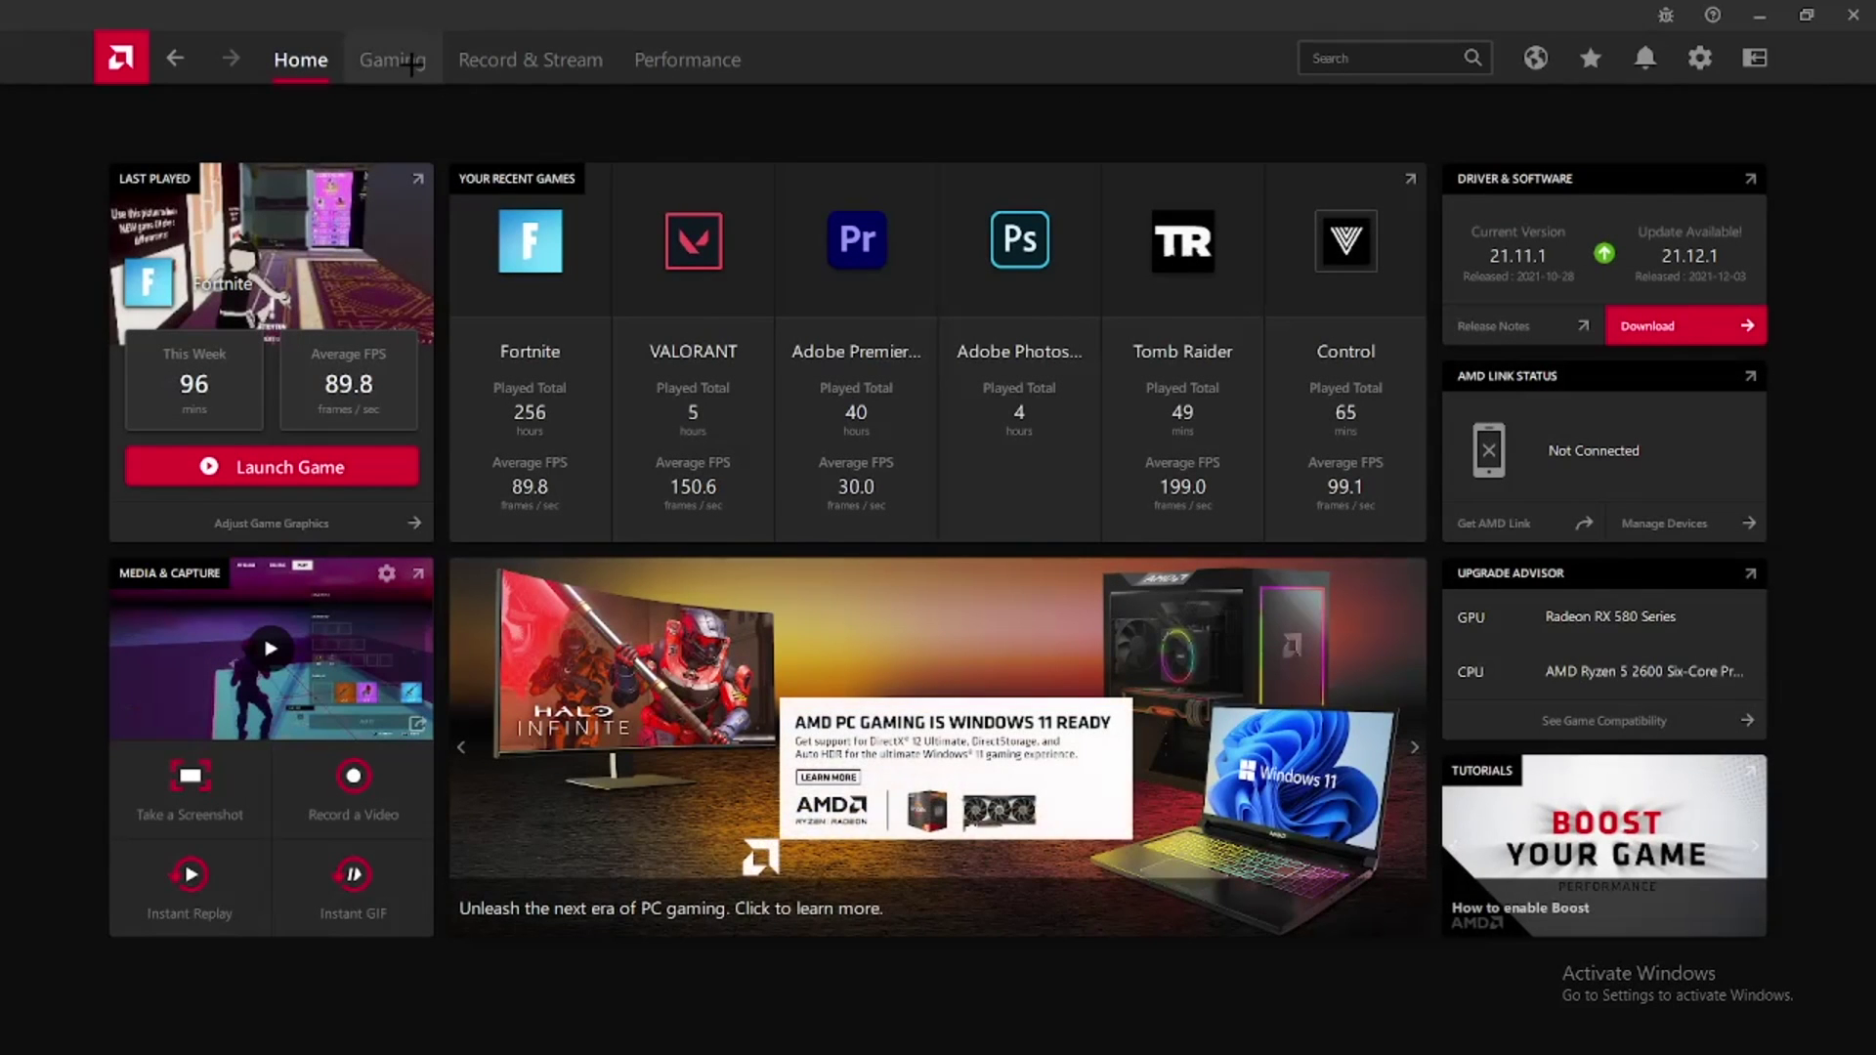
pyautogui.click(403, 54)
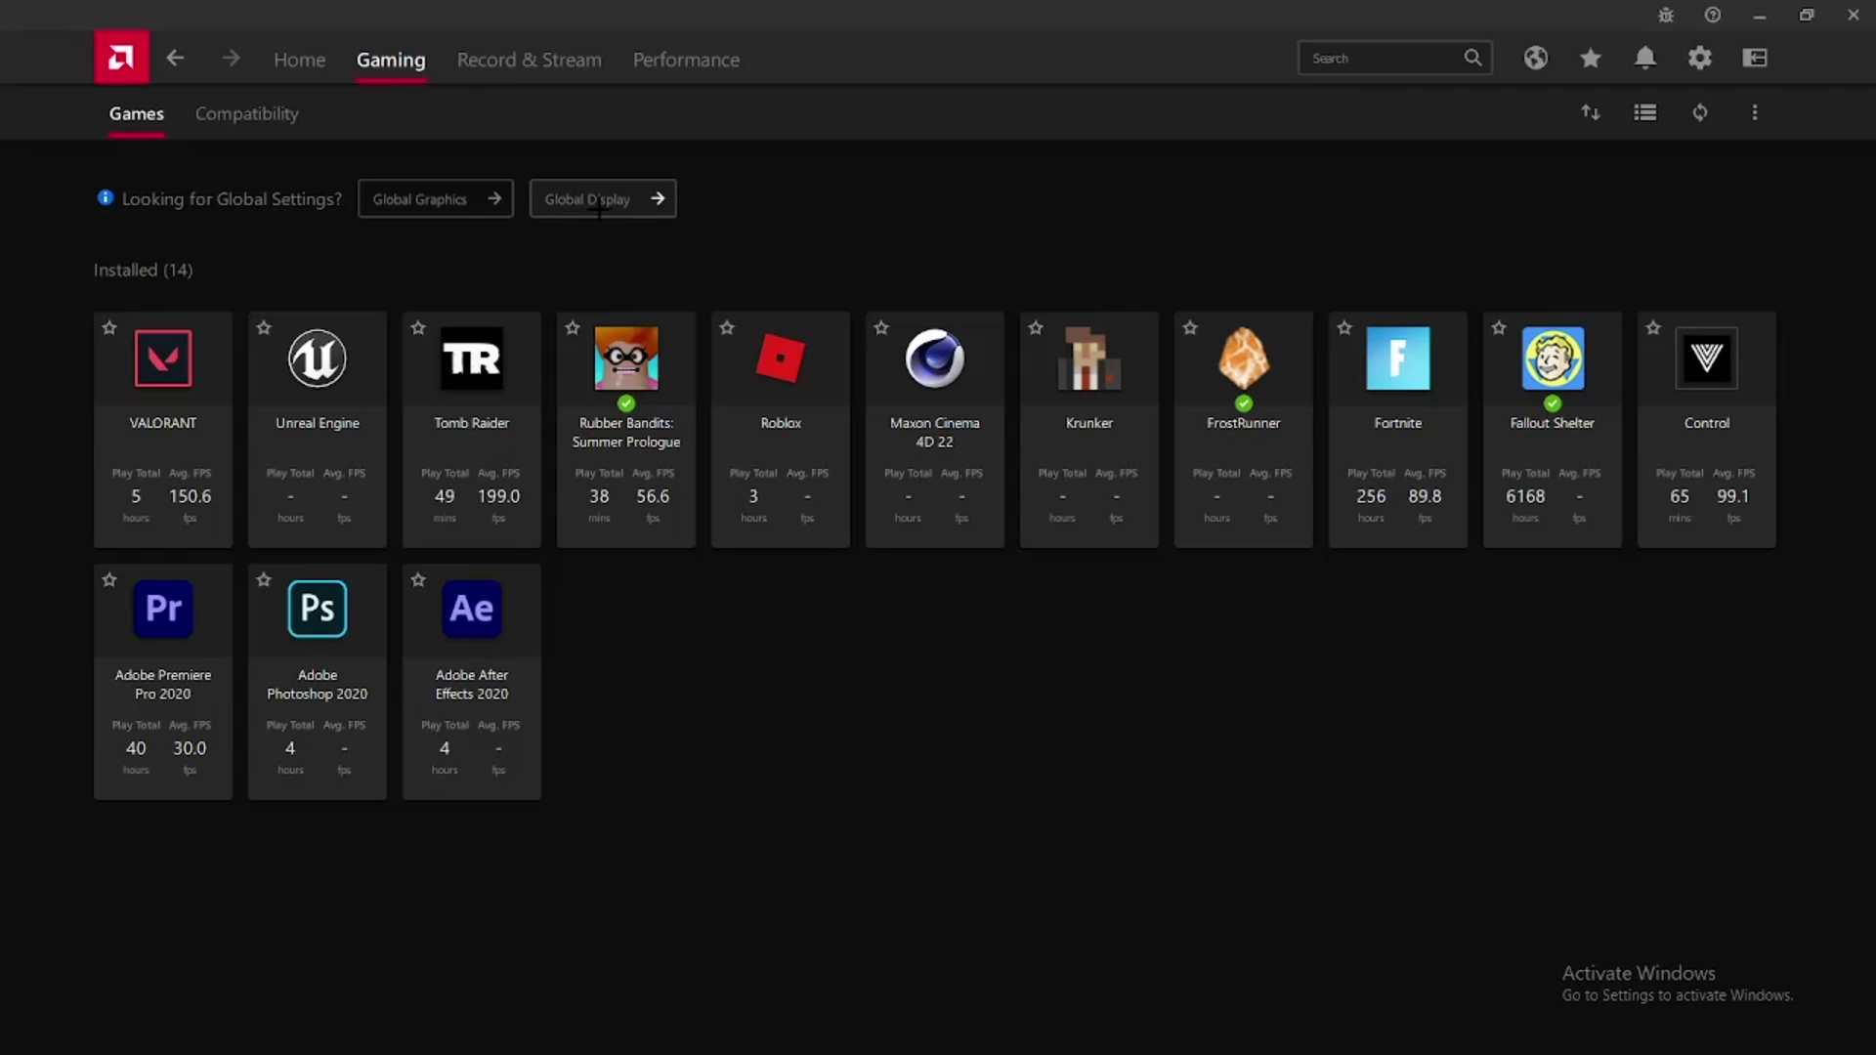
pyautogui.click(598, 201)
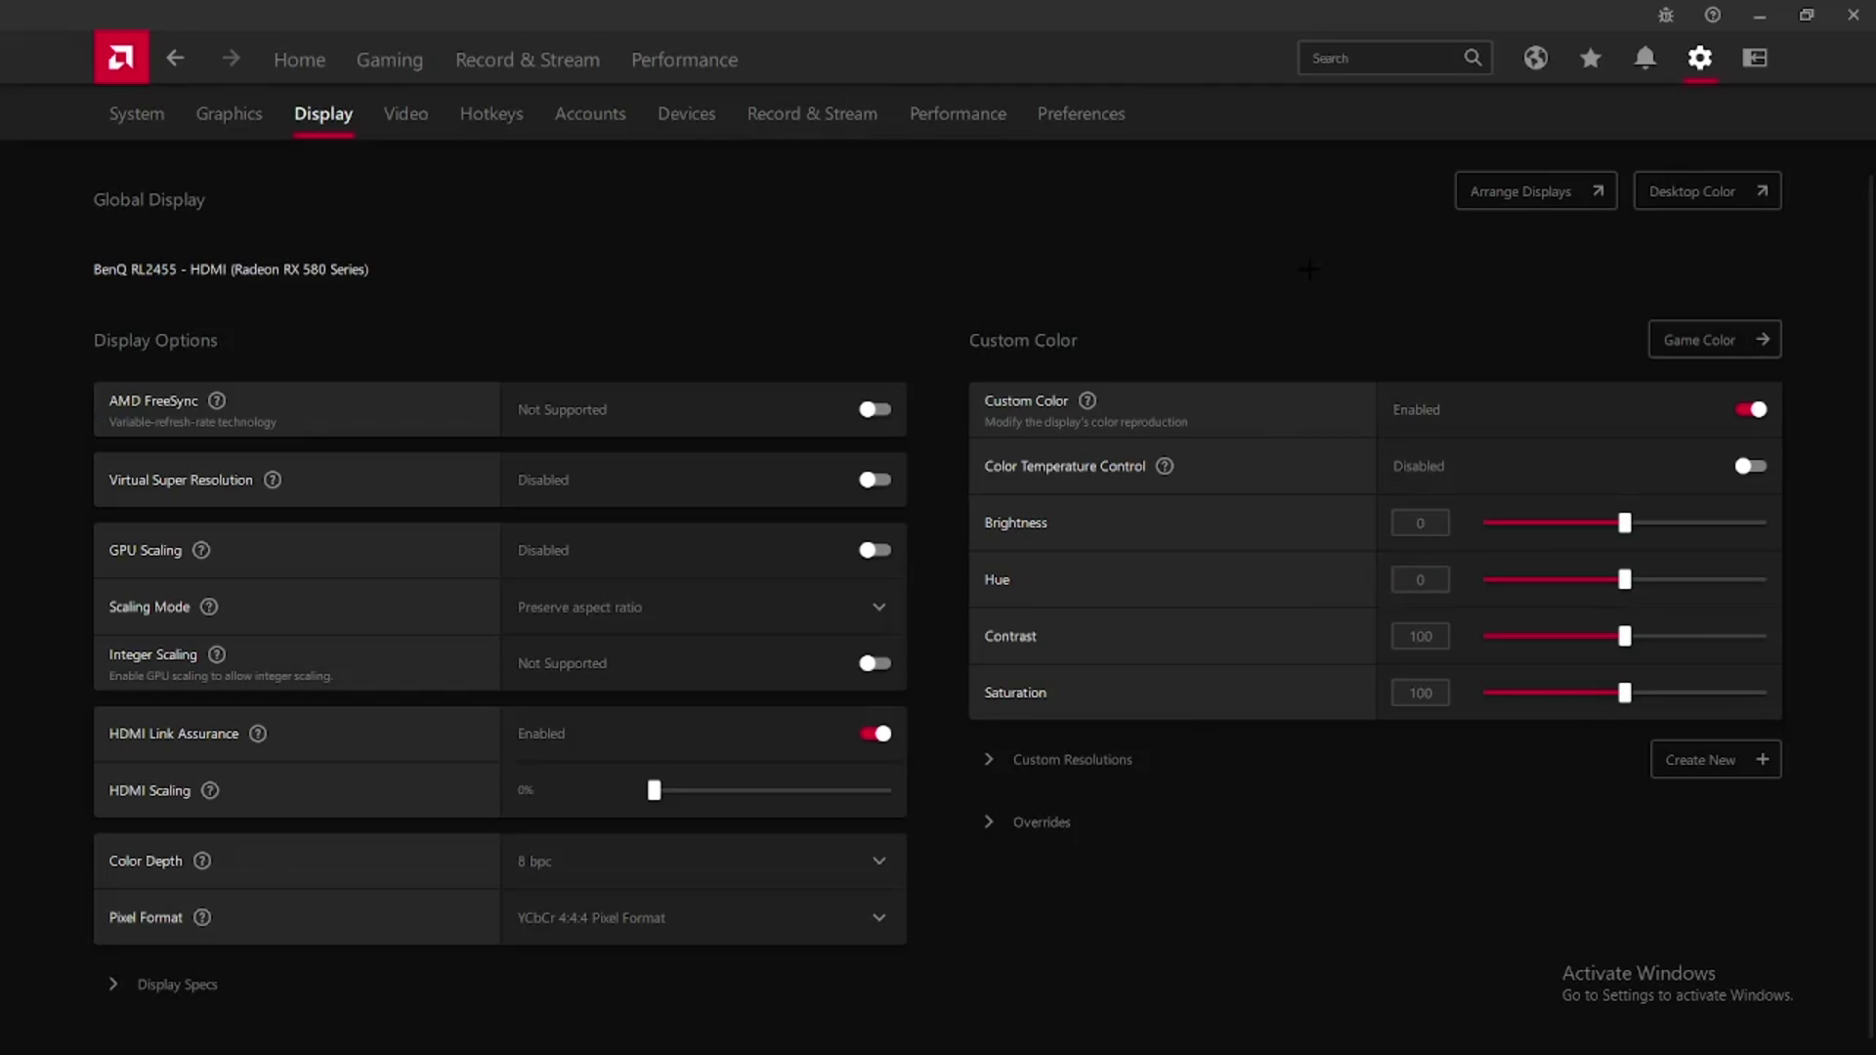
# - Create a 1440 x 1080 at 60 Hz custom resolution under Custom Resolutions
pyautogui.click(1094, 760)
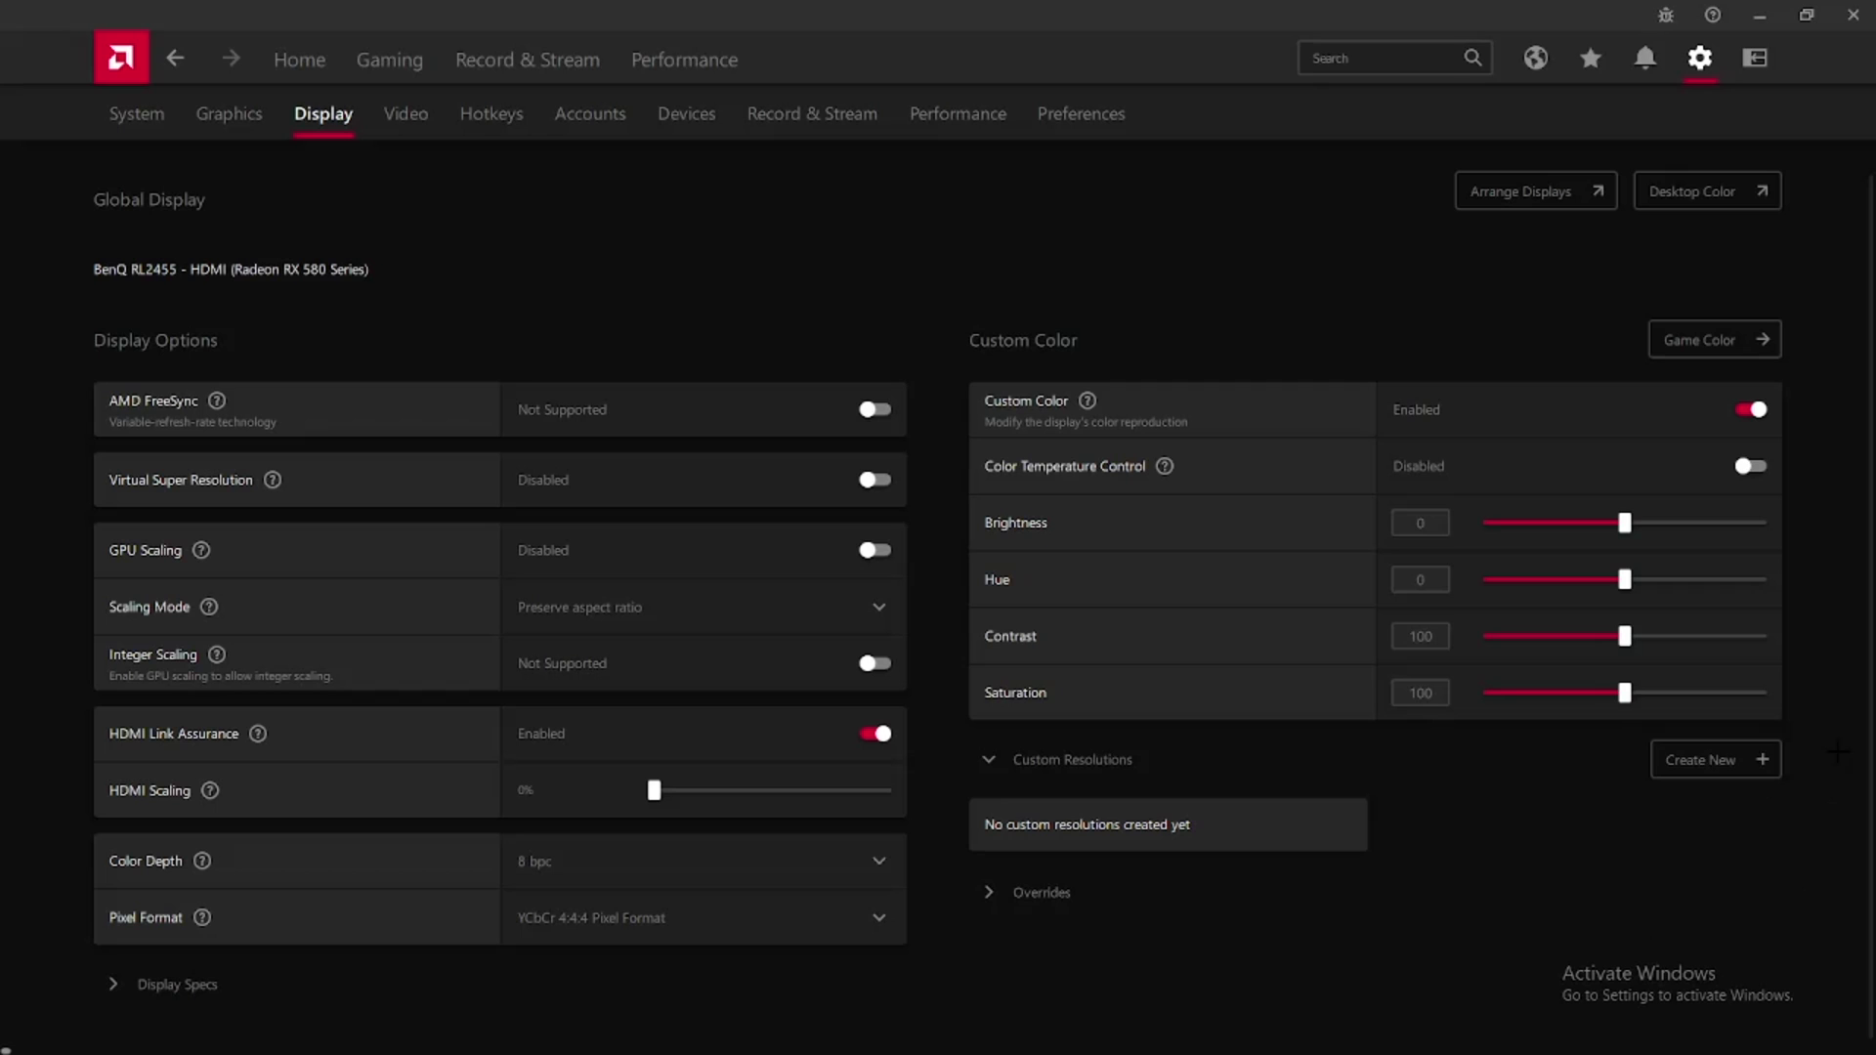
pyautogui.click(1708, 762)
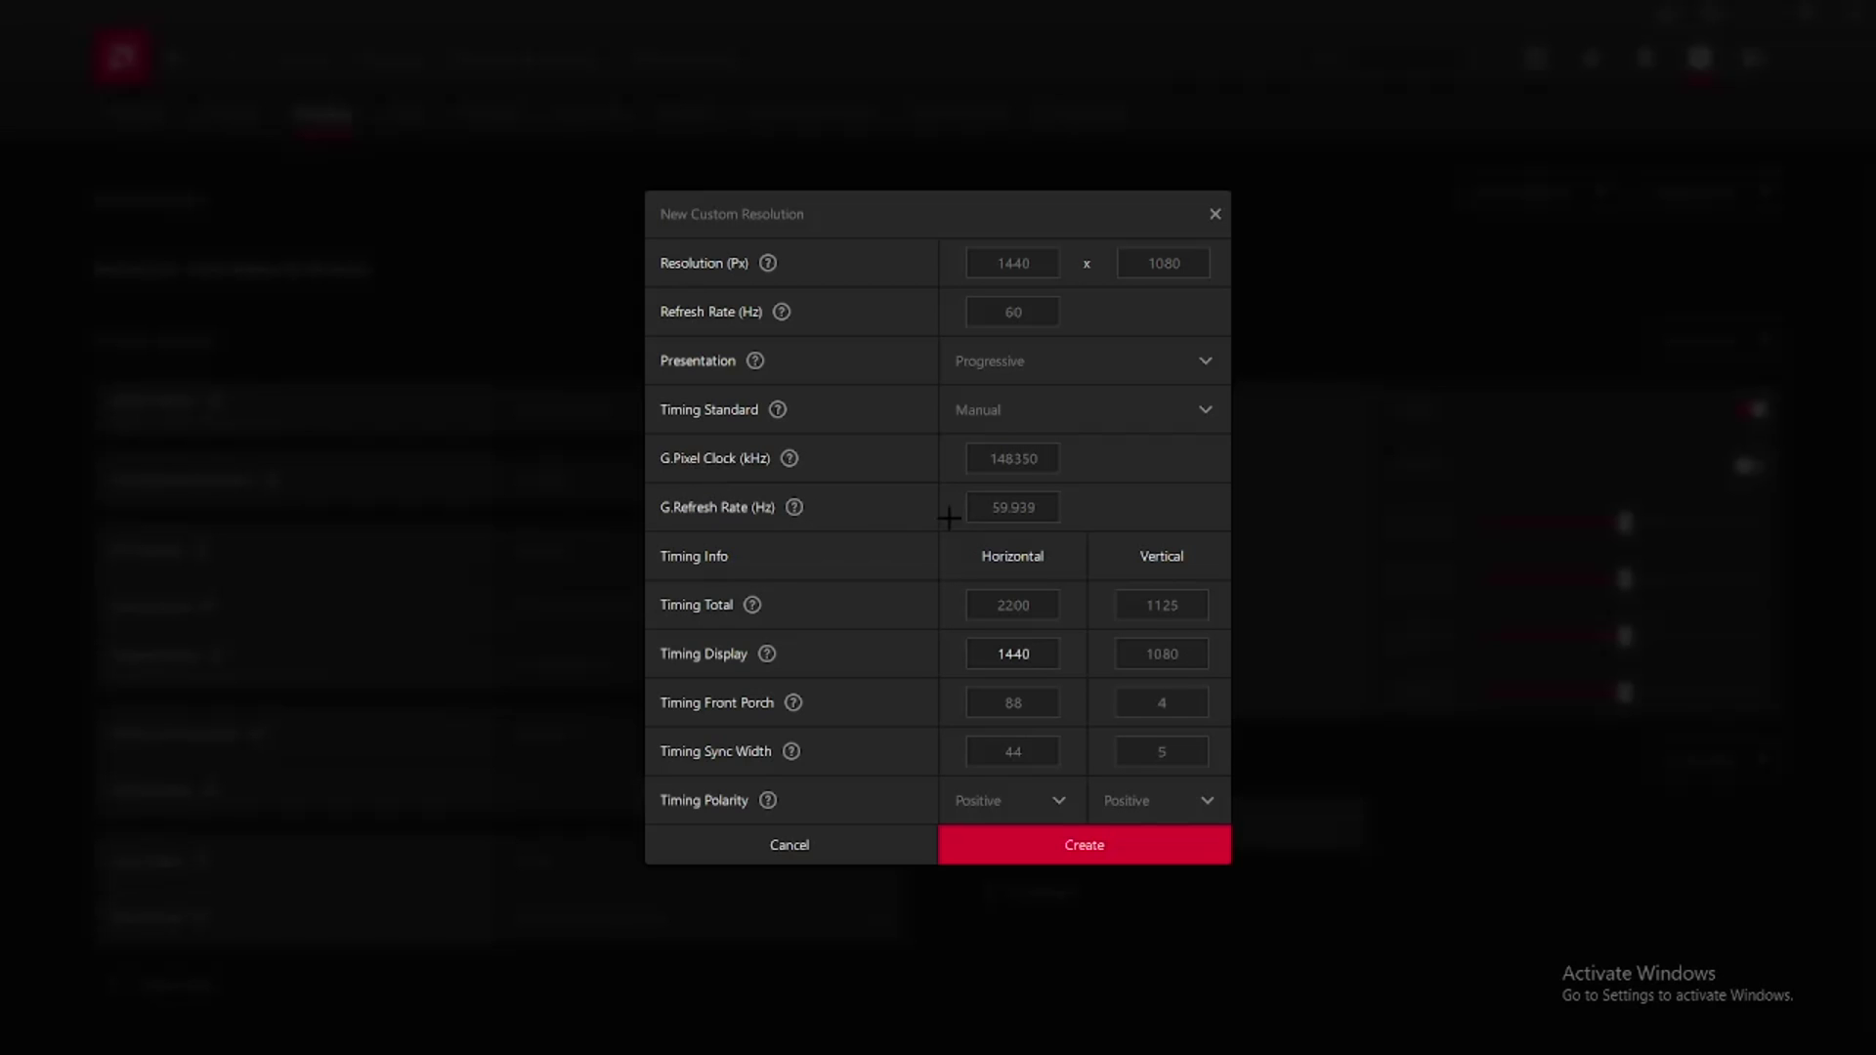
pyautogui.click(1034, 508)
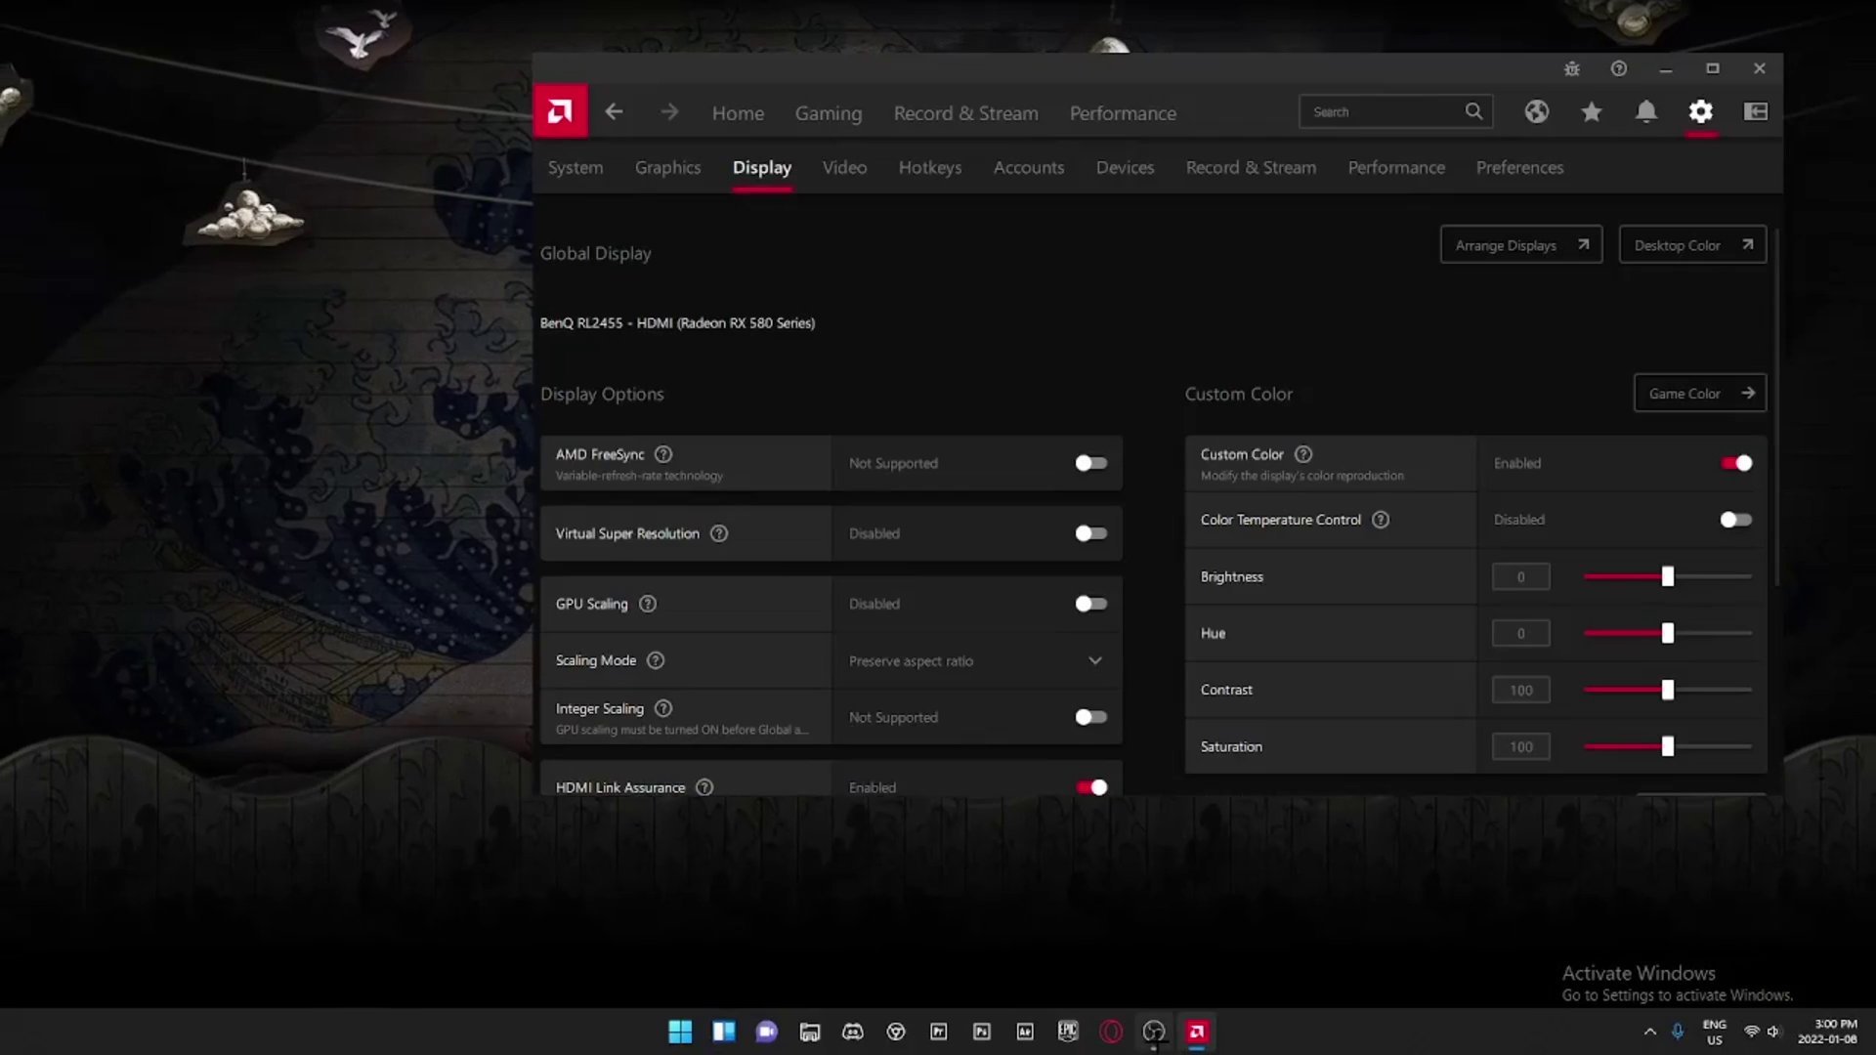
pyautogui.click(1154, 1032)
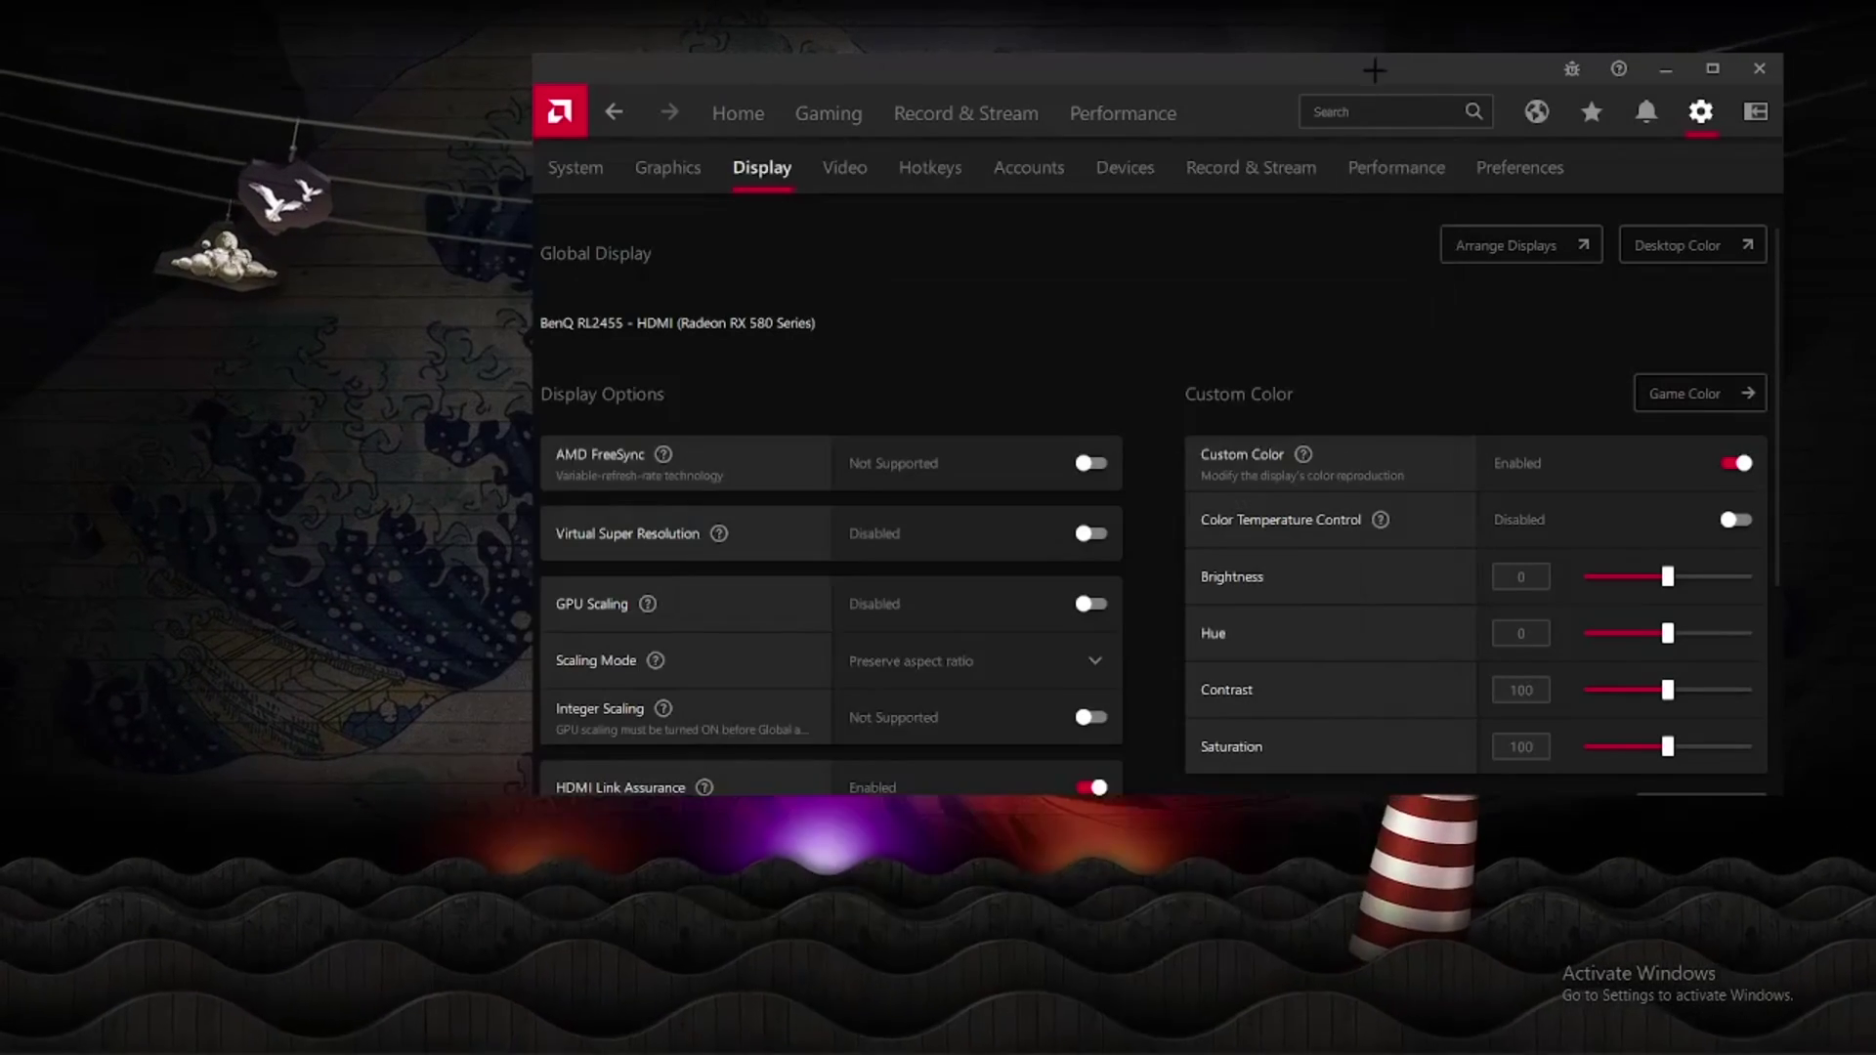
pyautogui.moveTo(1375, 70); pyautogui.dragTo(1126, 90)
pyautogui.scroll(-3, 1216, 595)
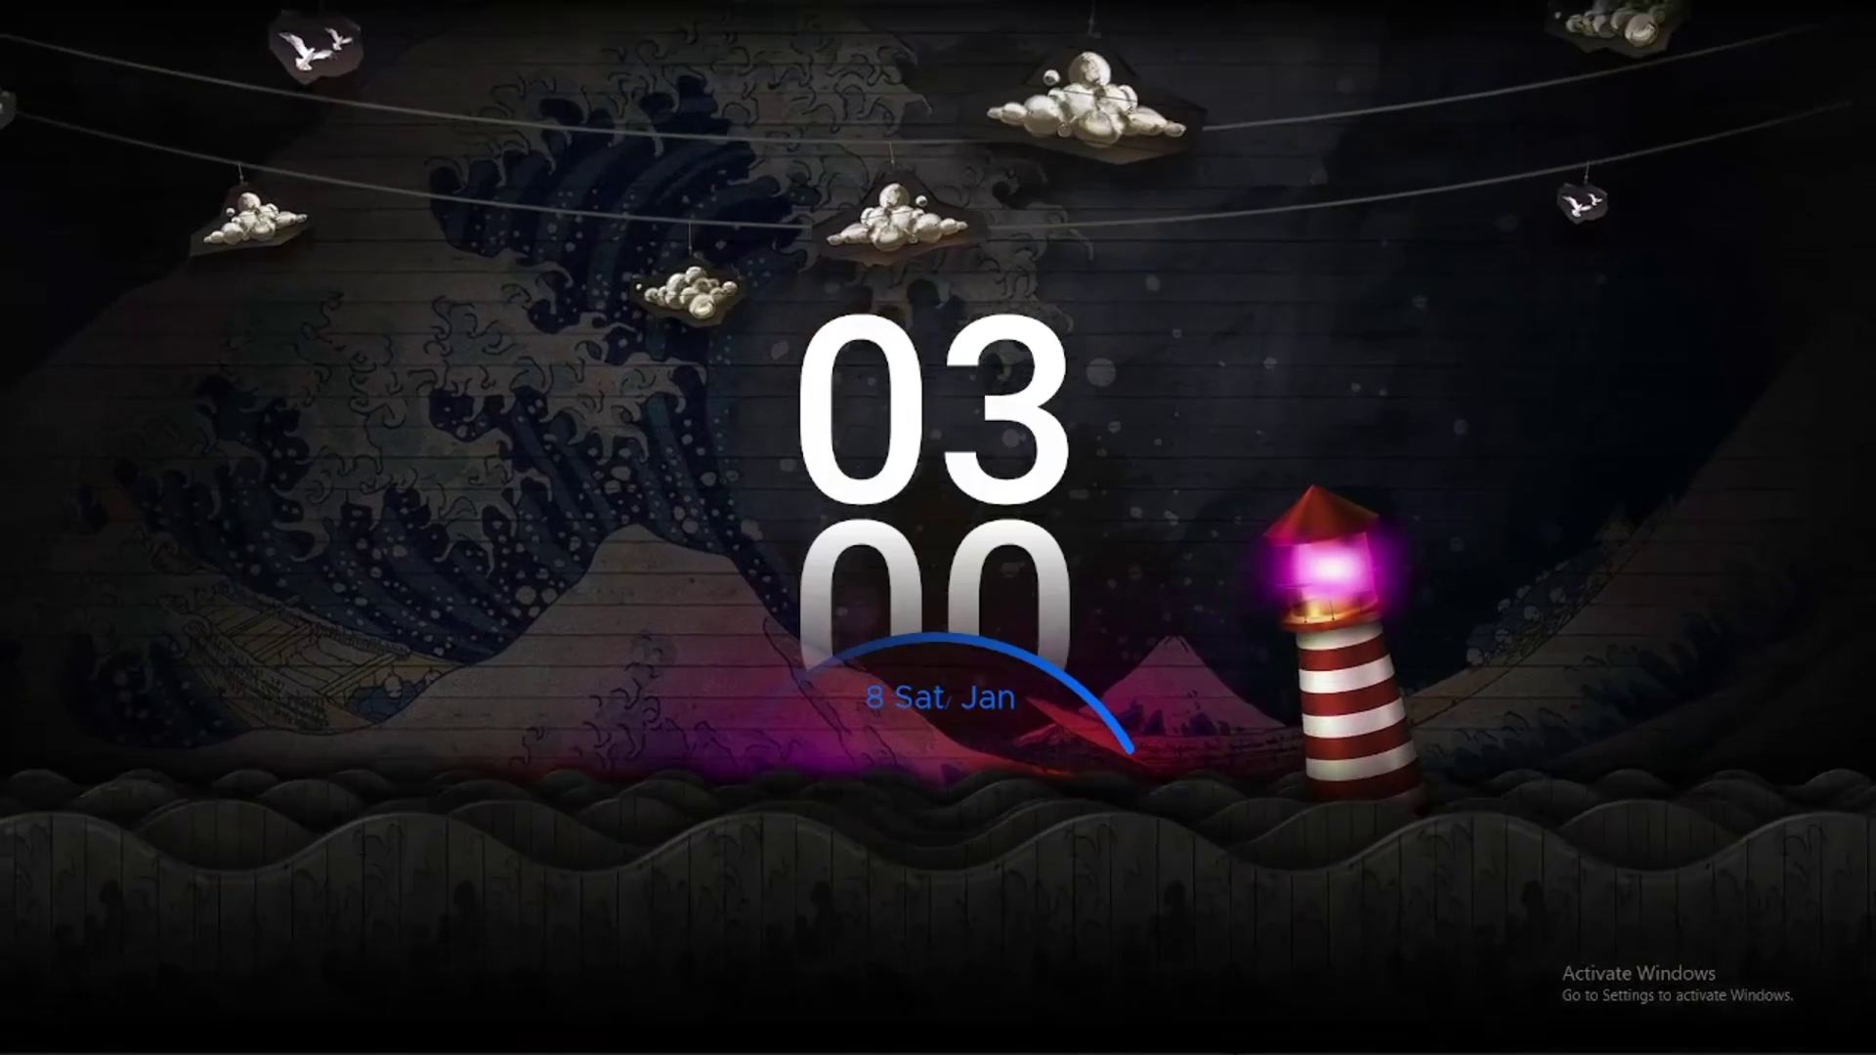
# - Bring the OBS recorder window into view
pyautogui.click(1089, 1032)
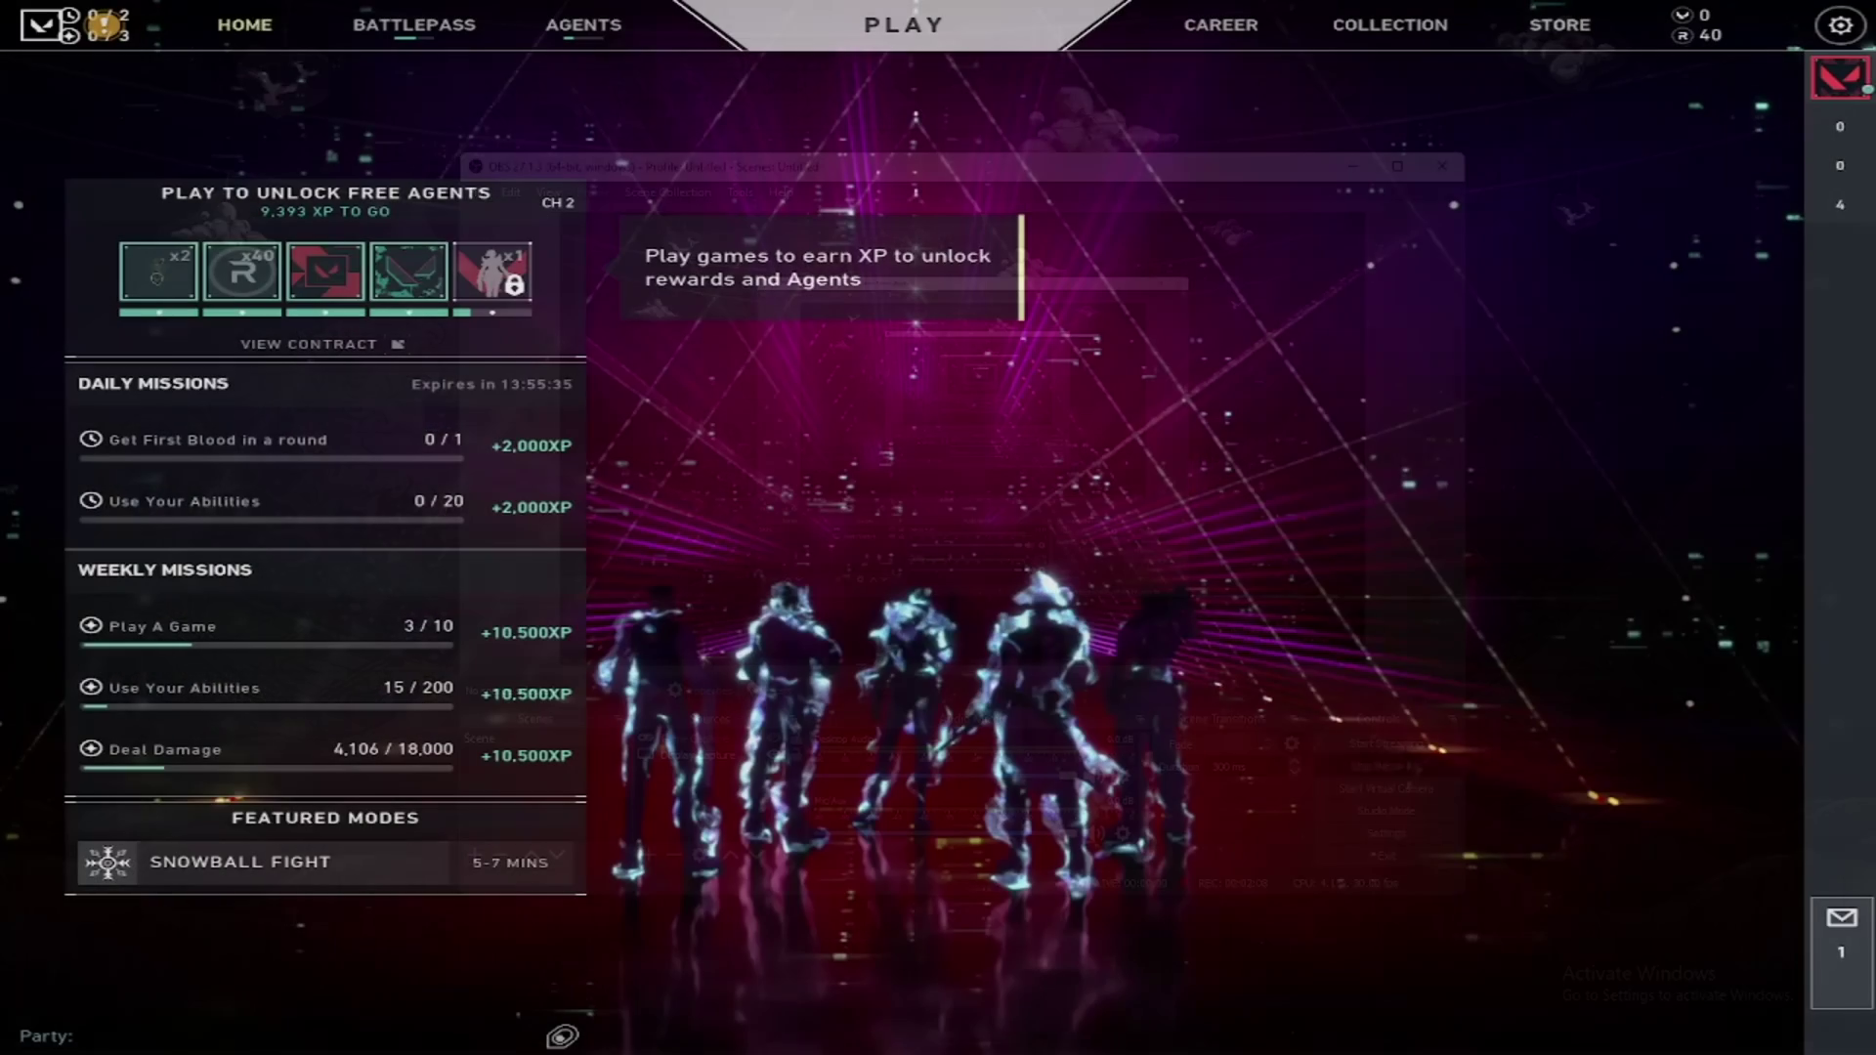